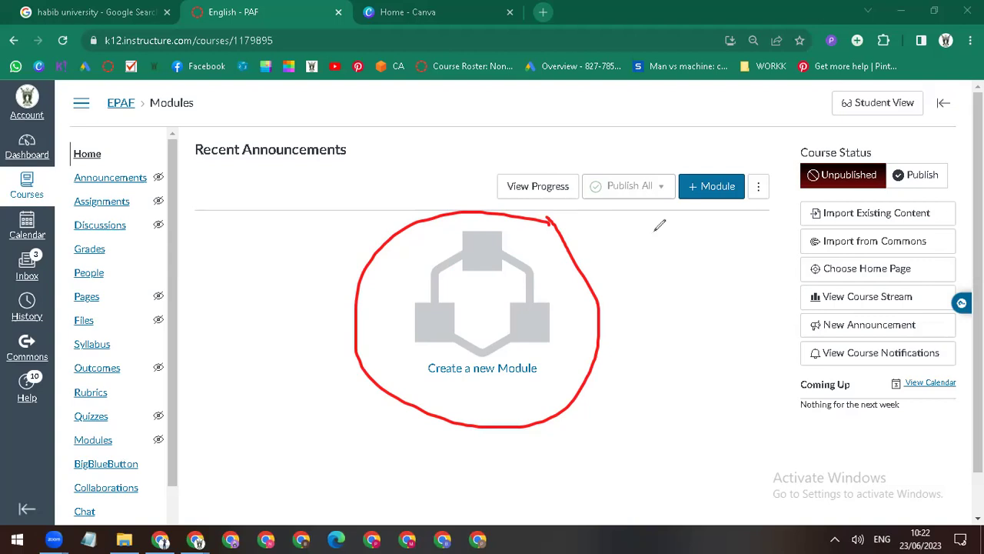
Step: Add a new module named INTRODUCTION to the course
click(711, 190)
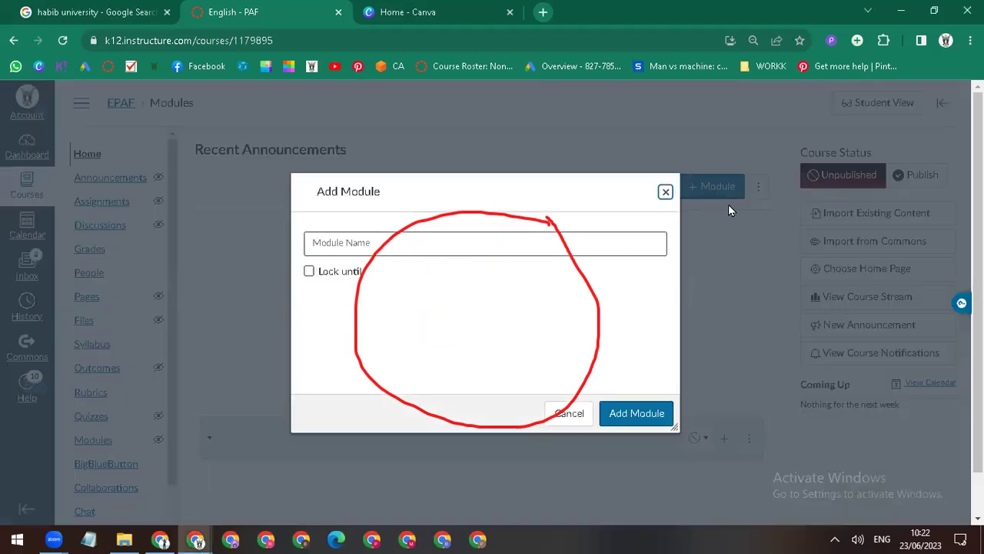
click(422, 246)
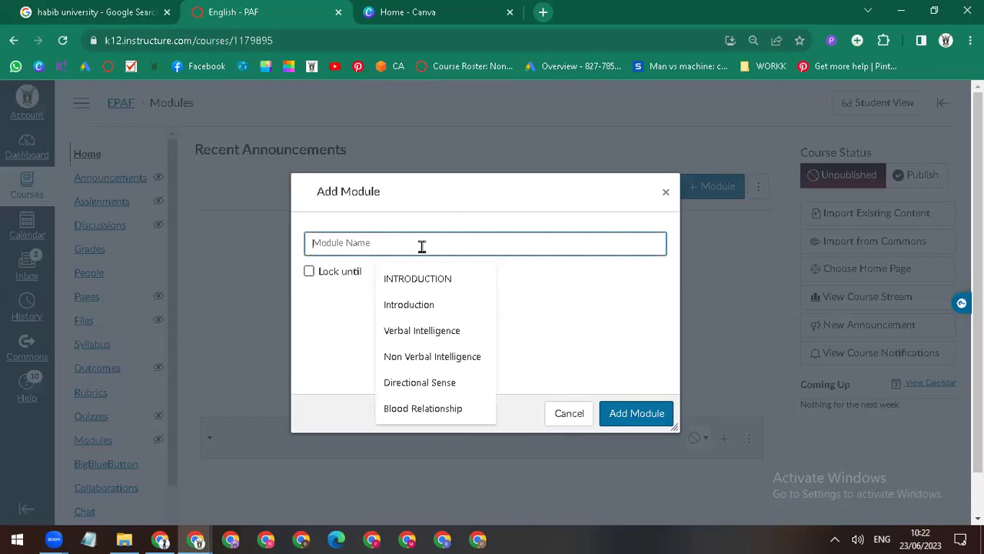
click(394, 282)
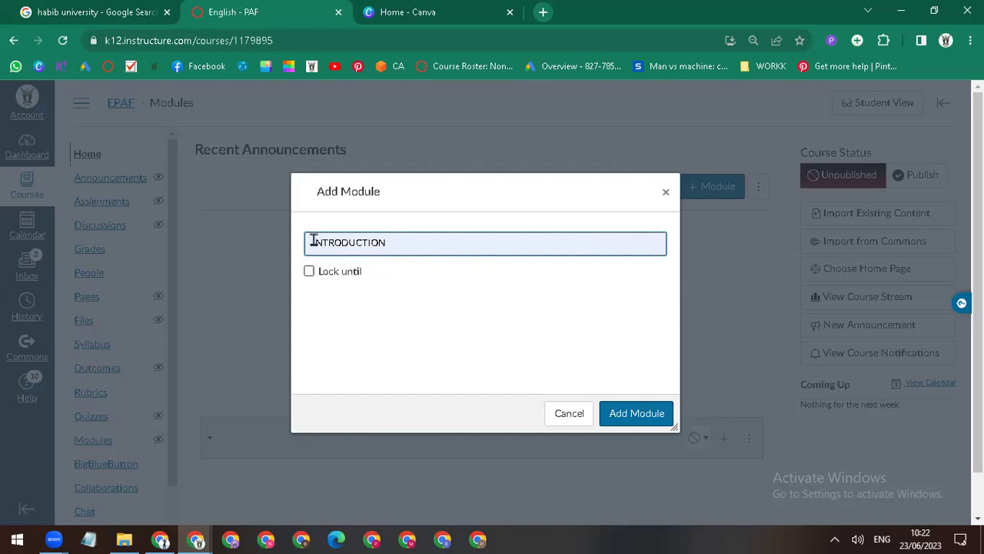
click(636, 424)
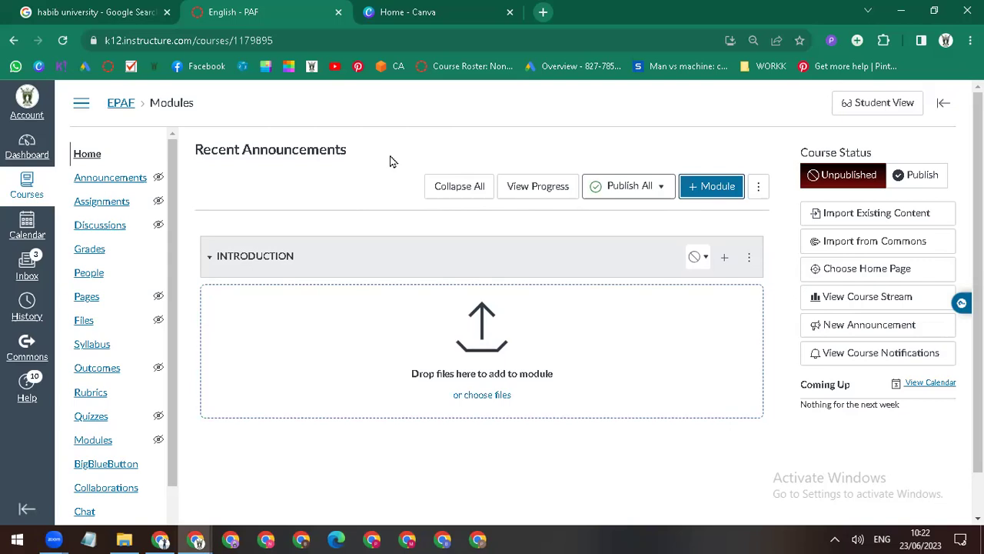
mouse_move(171, 215)
mouse_down()
mouse_move(812, 223)
mouse_move(803, 385)
mouse_up()
mouse_move(784, 458)
mouse_down()
mouse_move(265, 423)
mouse_move(184, 173)
mouse_up()
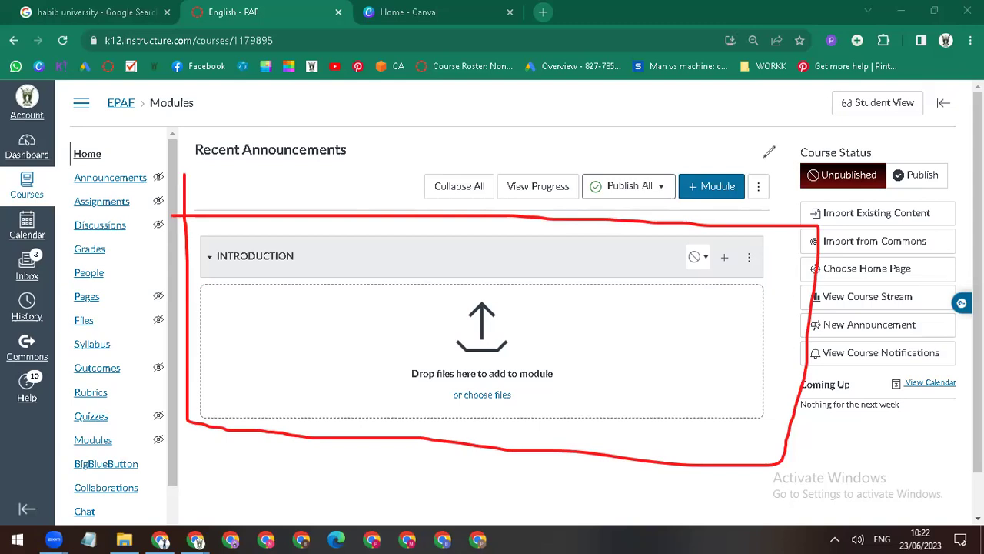
key(Escape)
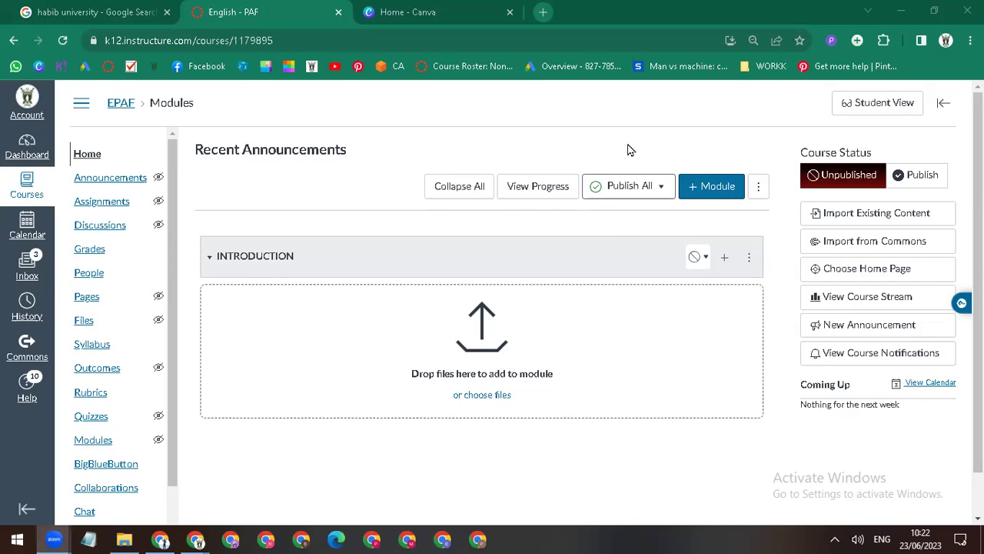
drag(742, 231, 737, 229)
Step: Start adding an item to the INTRODUCTION module and choose to create a new page
click(726, 257)
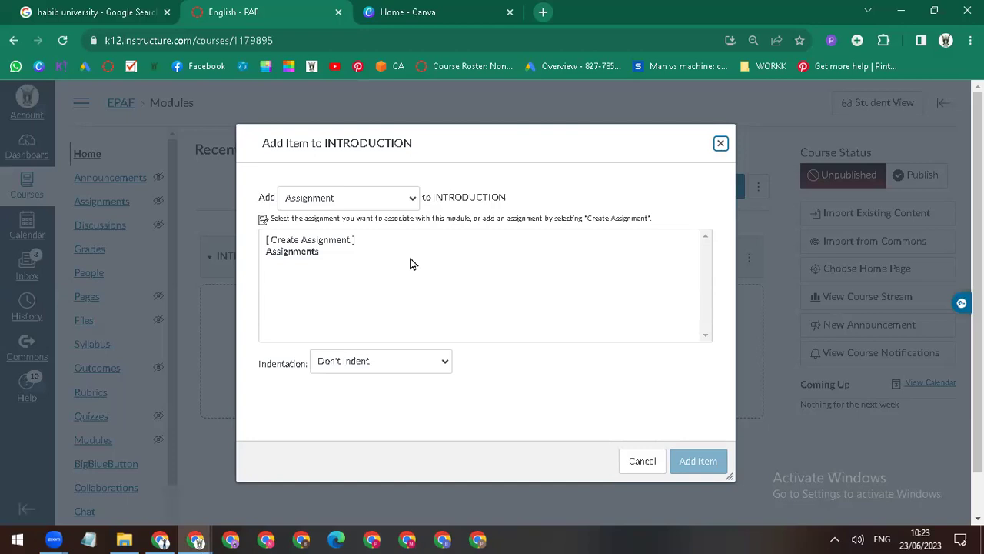
click(409, 202)
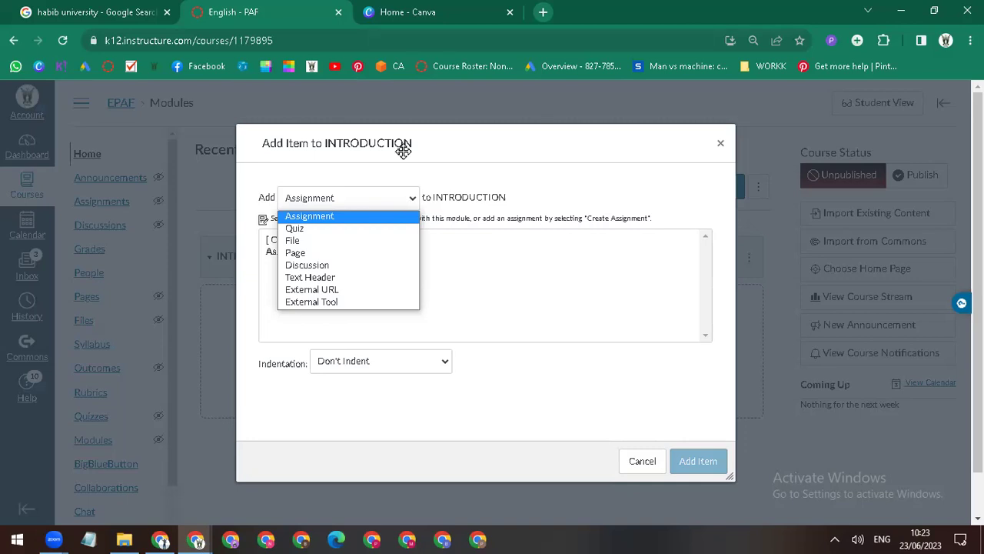
mouse_move(458, 243)
mouse_down()
mouse_move(448, 280)
mouse_move(457, 239)
mouse_up()
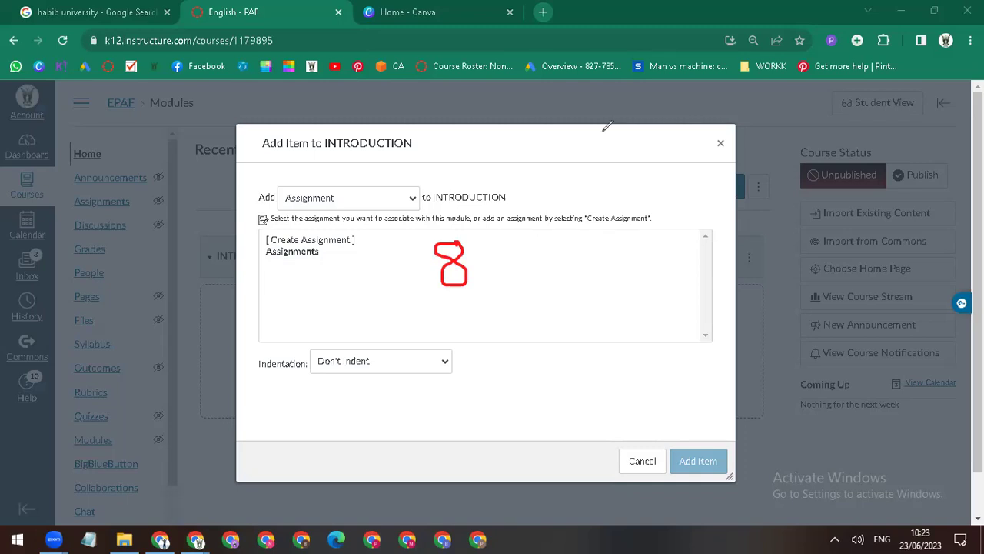
click(342, 198)
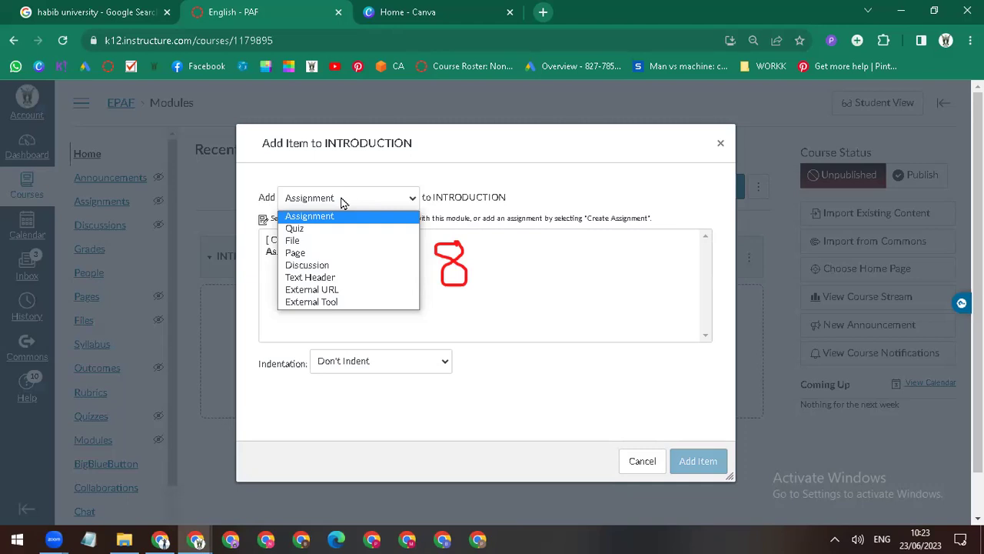
click(335, 252)
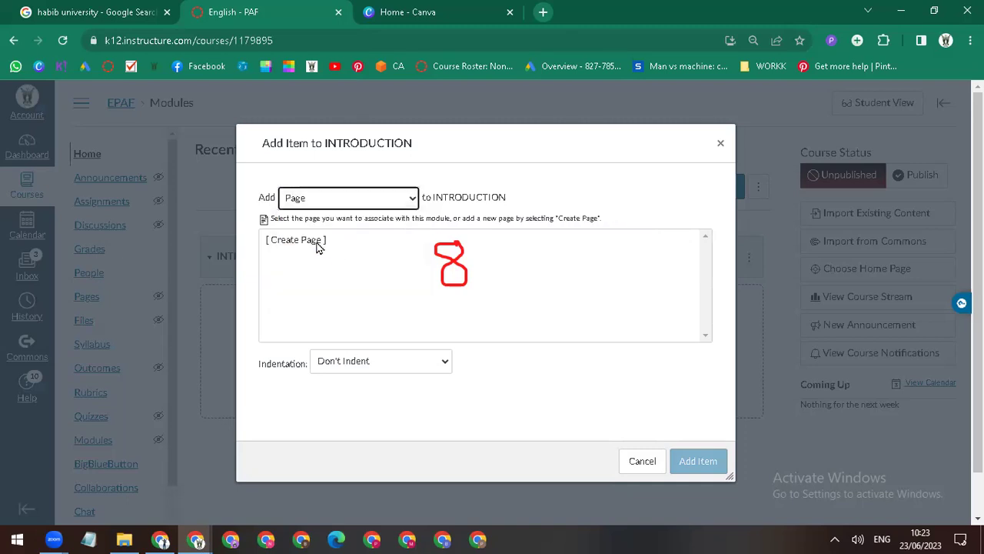
click(300, 240)
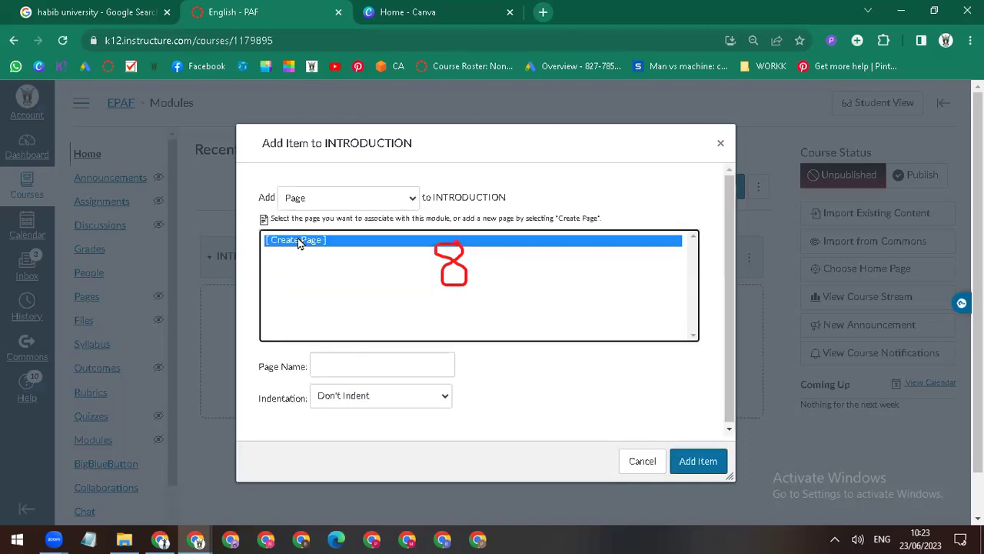
Step: Name the new page Introduction to PAF English and add it to the module
click(349, 366)
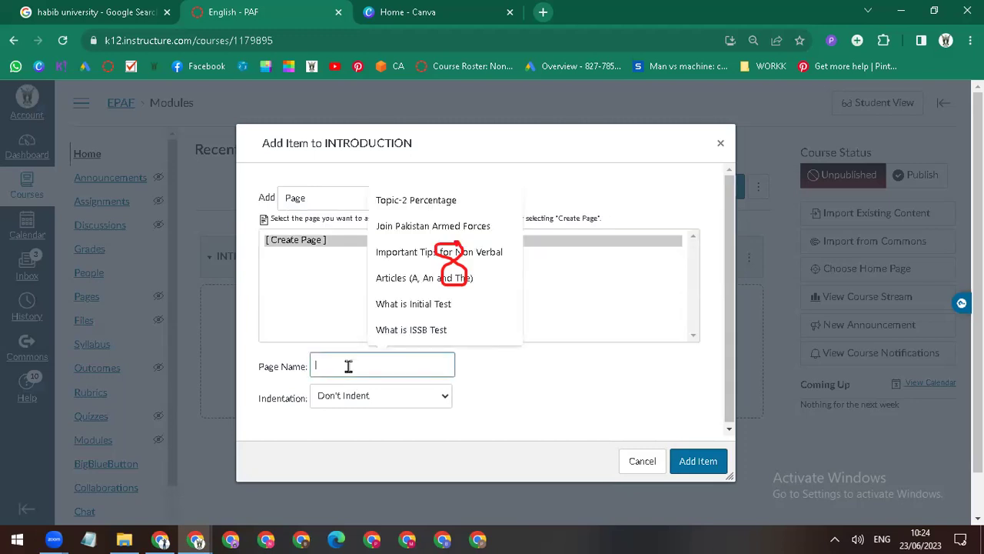
text(Int)
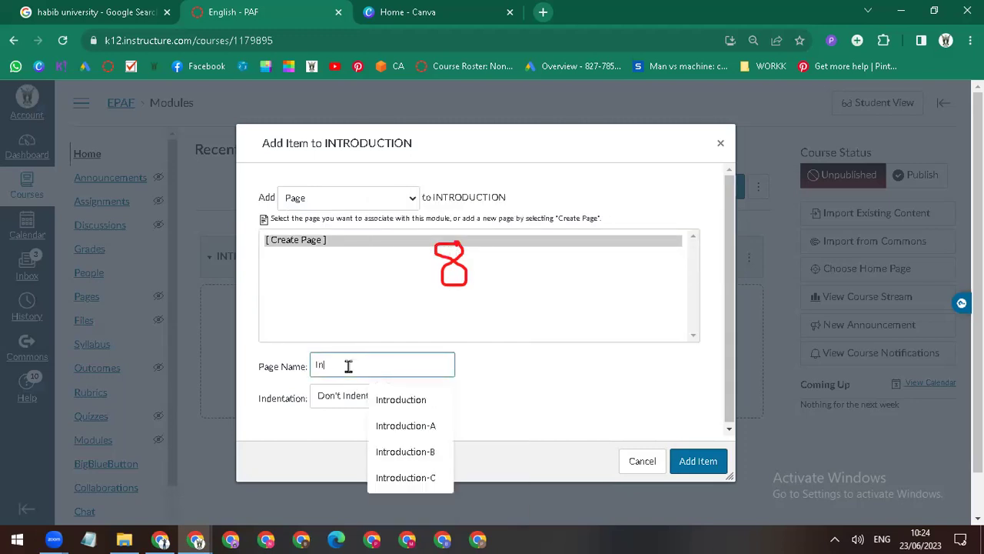
key(BackSpace)
key(Down)
key(Escape)
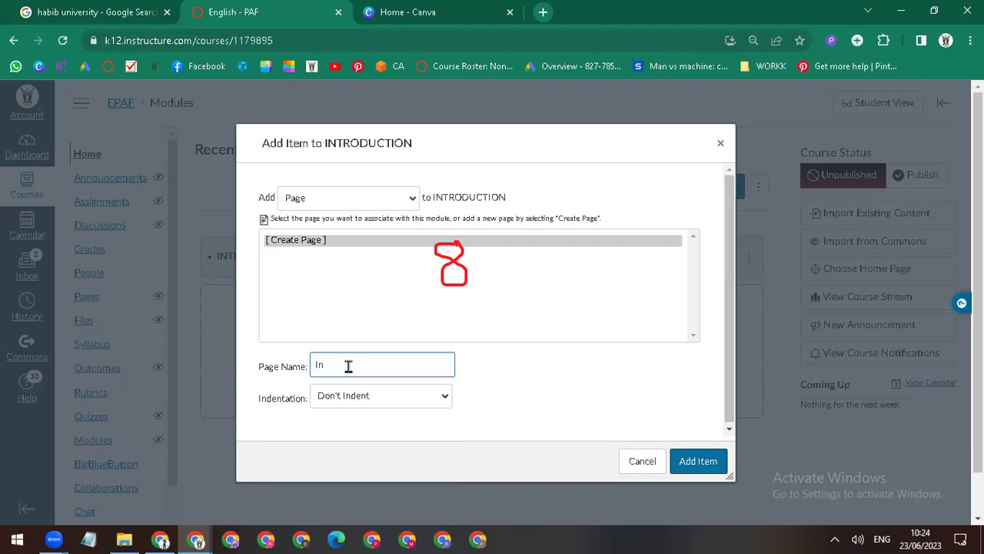
key(BackSpace)
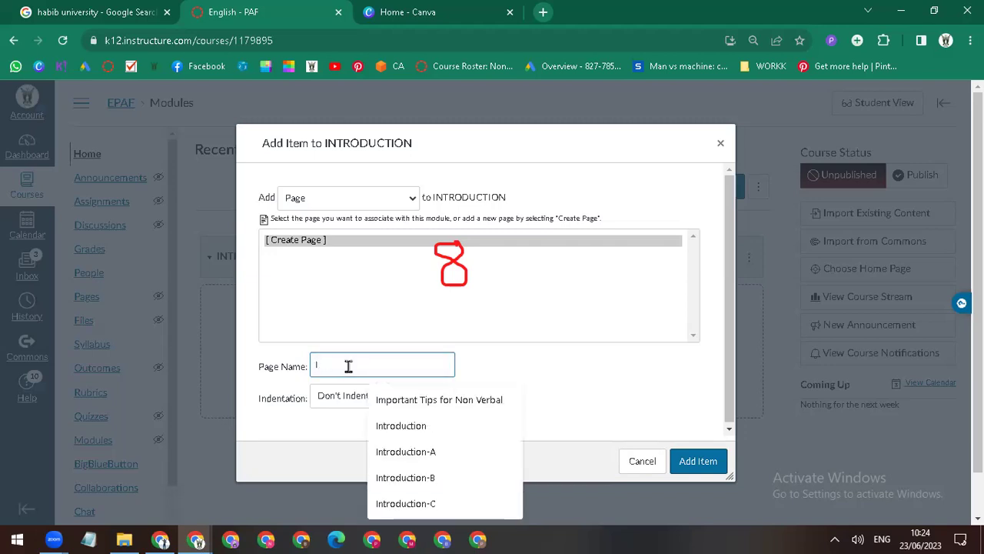
click(418, 429)
text(to PAF)
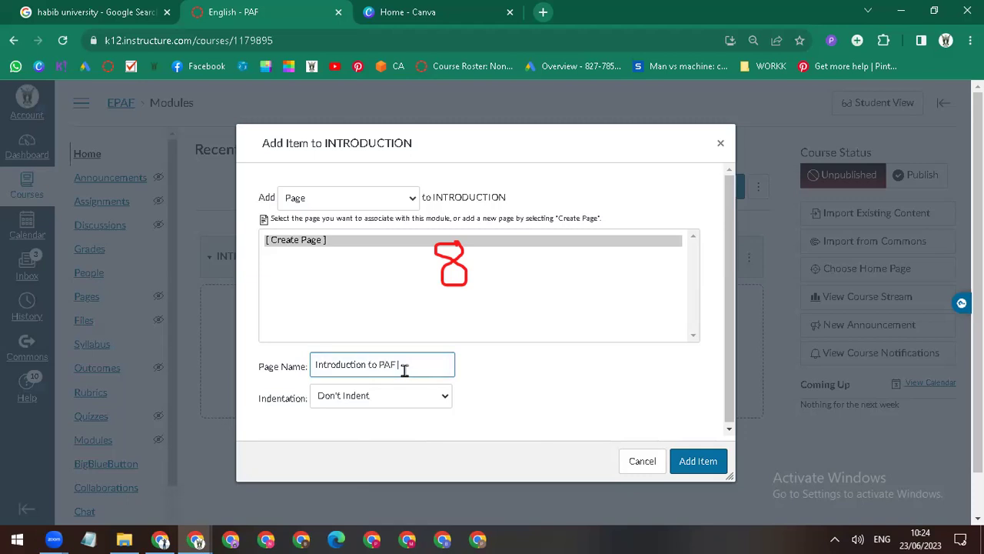
text( English)
click(696, 460)
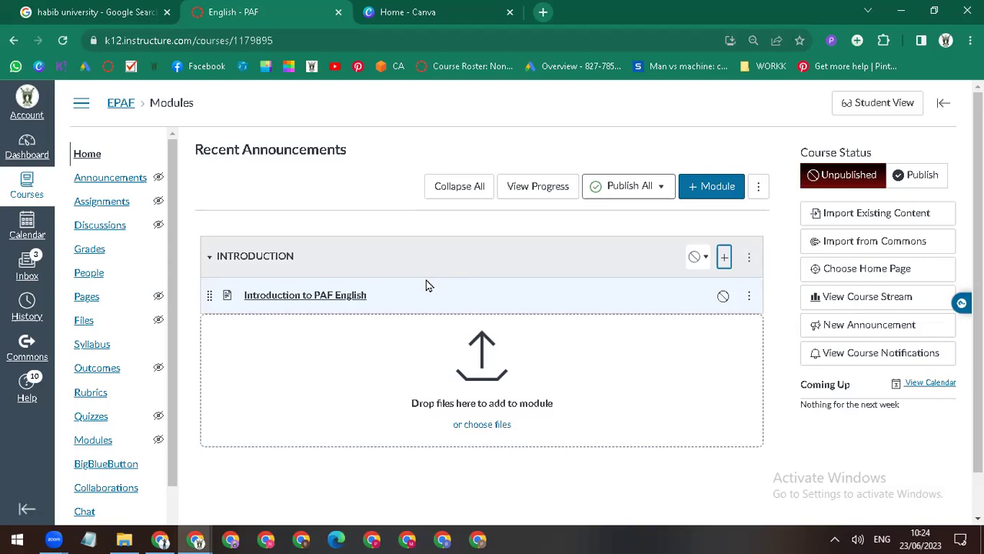
Step: Start adding another item to the INTRODUCTION module and view the Quiz and Assignment item types
click(725, 259)
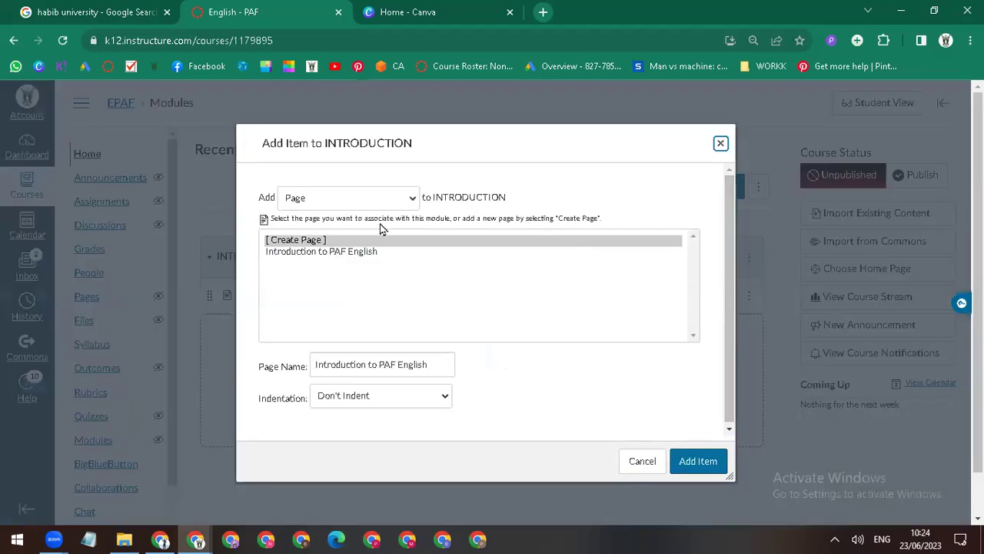
click(380, 199)
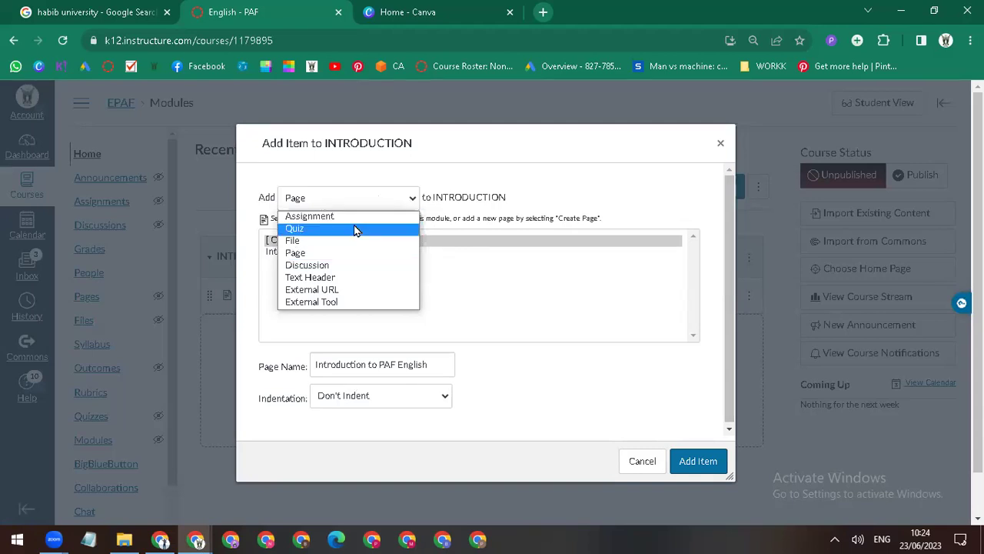
click(355, 228)
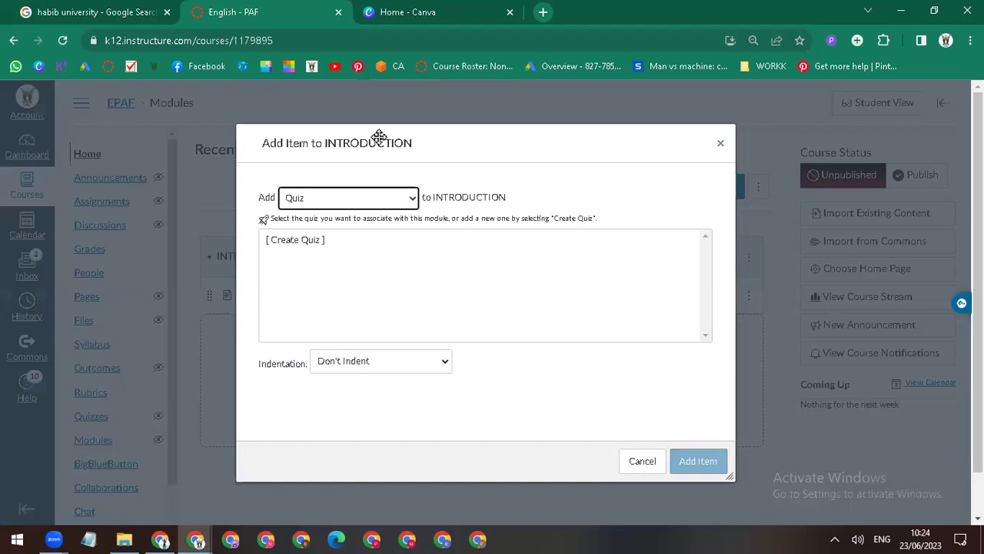
mouse_move(443, 290)
mouse_down()
mouse_move(445, 268)
mouse_move(478, 289)
mouse_move(524, 286)
mouse_up()
mouse_move(616, 238)
mouse_down()
mouse_move(585, 242)
mouse_move(652, 260)
mouse_up()
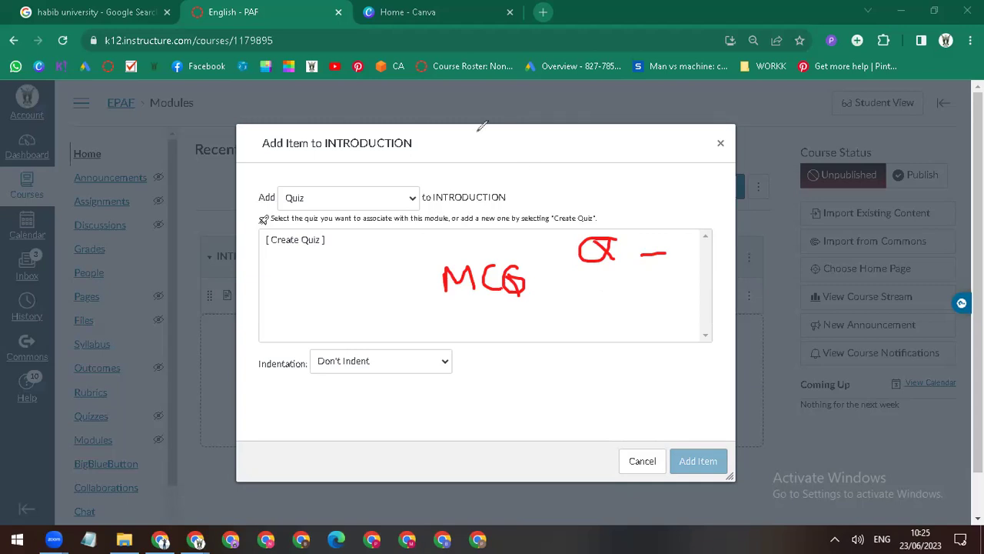
click(408, 197)
click(377, 216)
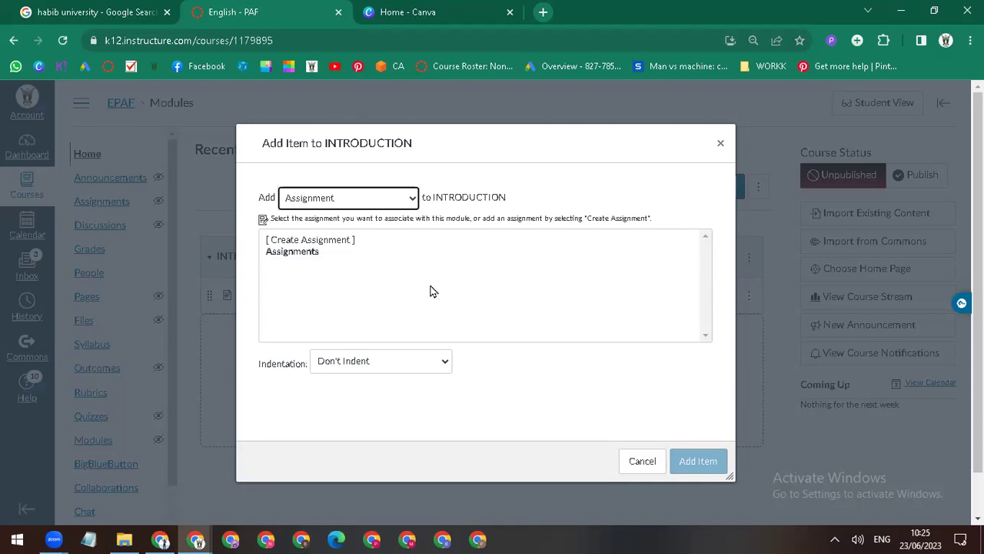
click(411, 201)
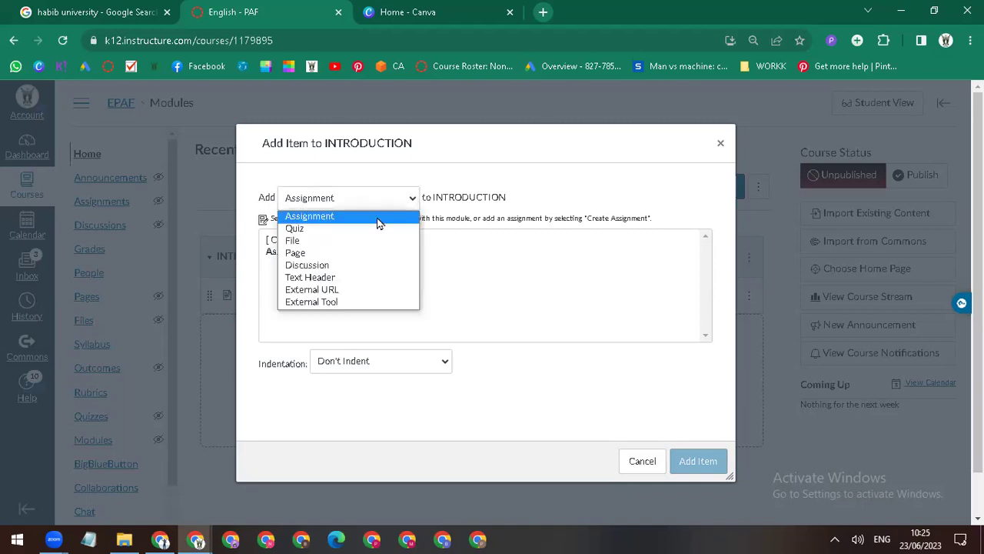
click(350, 229)
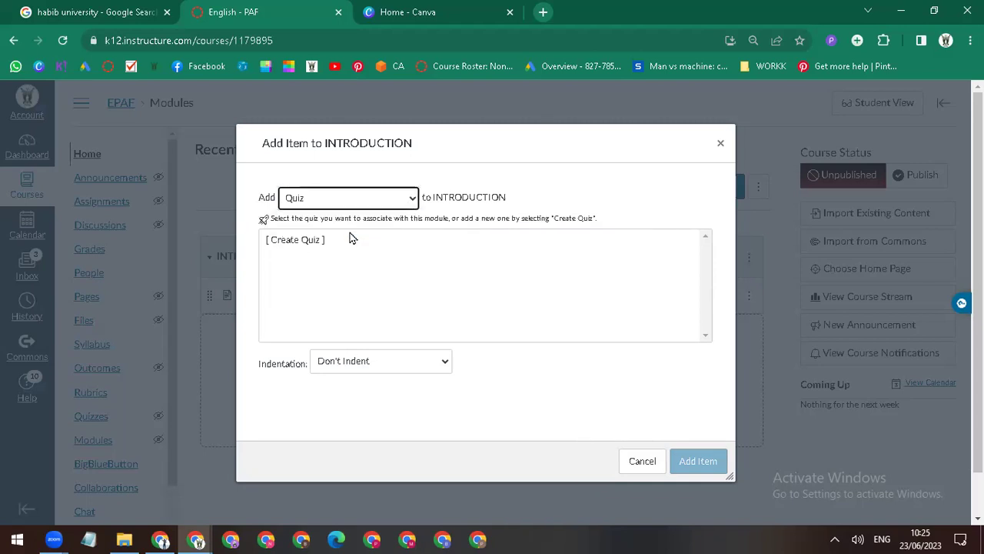
Step: Create a new discussion topic named POS and add it to the INTRODUCTION module
click(411, 201)
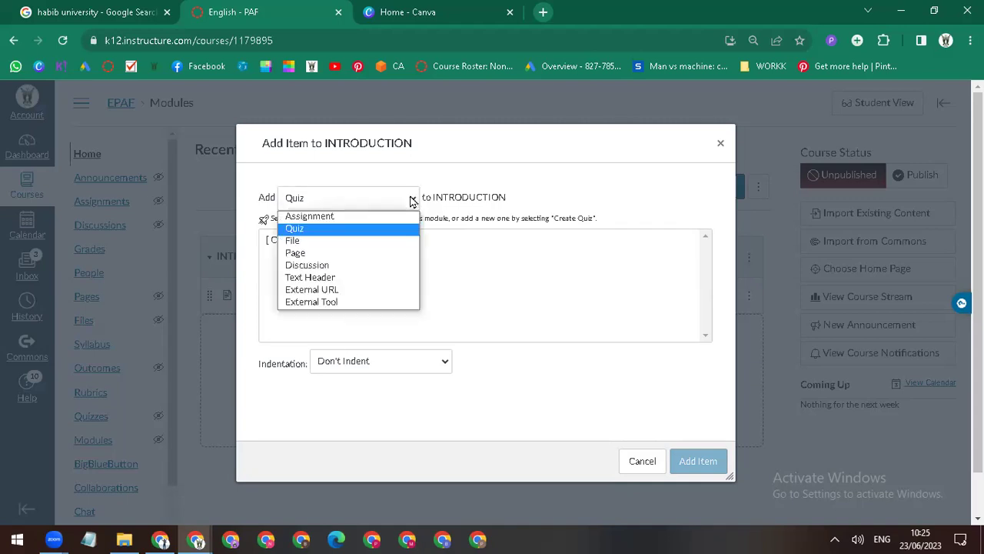
click(357, 265)
click(303, 243)
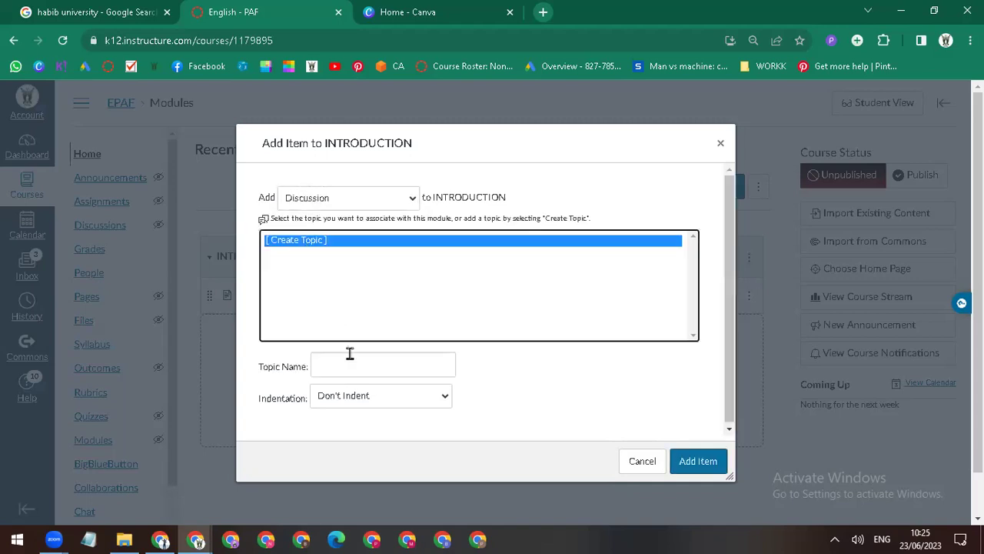
click(367, 364)
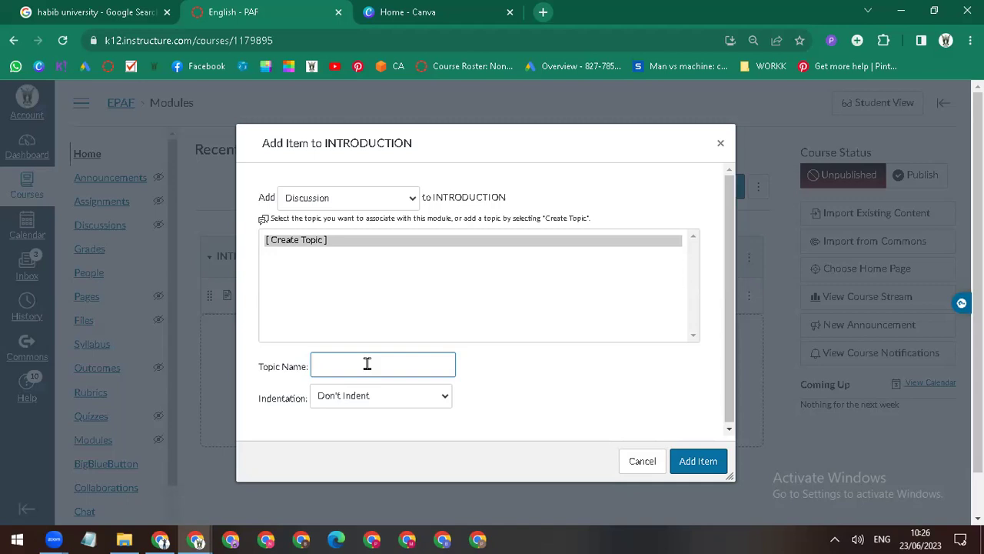
text(POS)
click(691, 460)
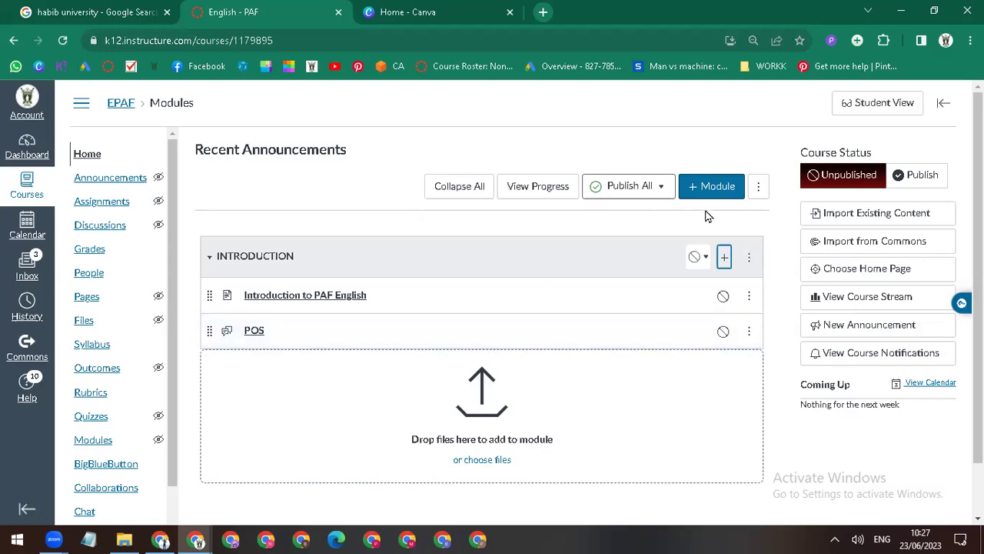
Step: Add a text header DISCUSSION to the INTRODUCTION module and move it above the Introduction to PAF English page
click(725, 256)
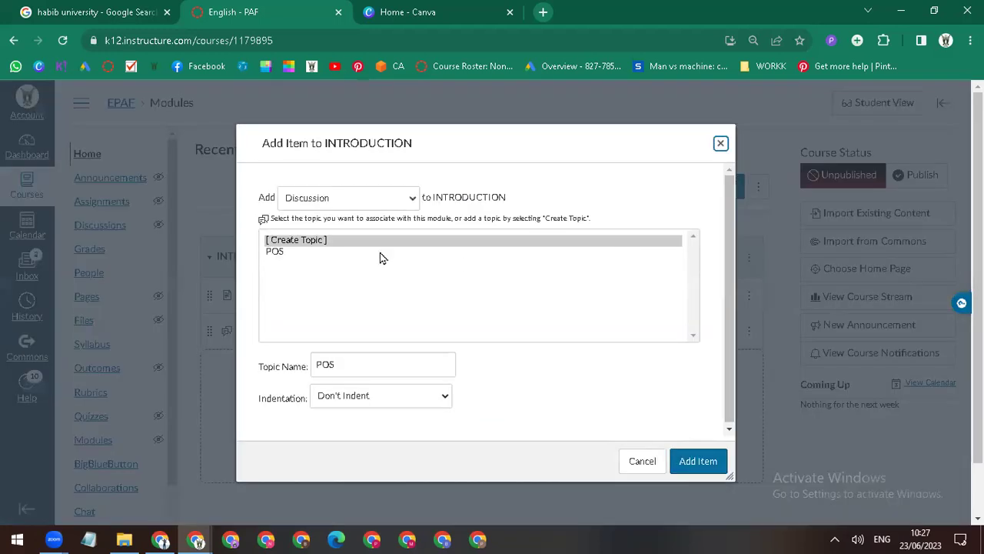
click(336, 198)
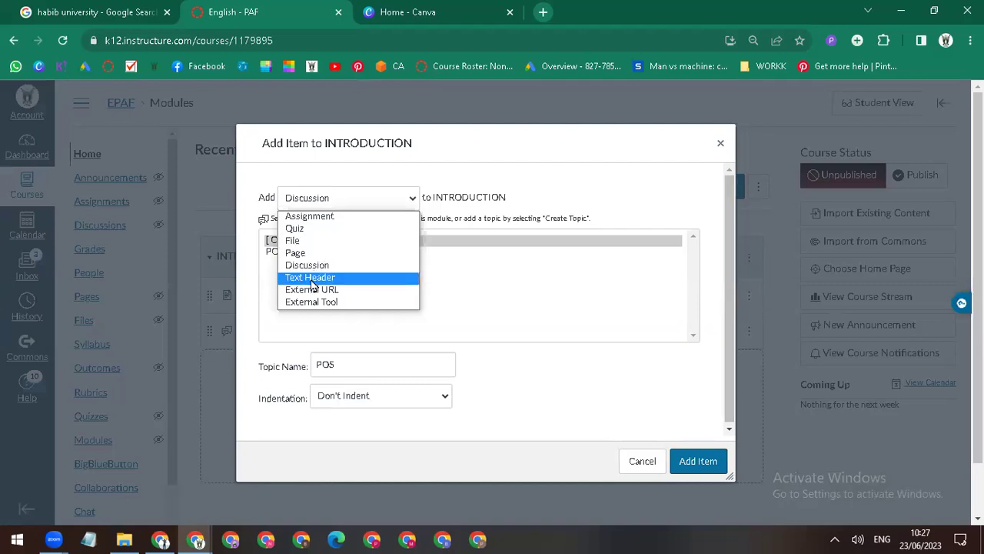
click(317, 277)
click(341, 233)
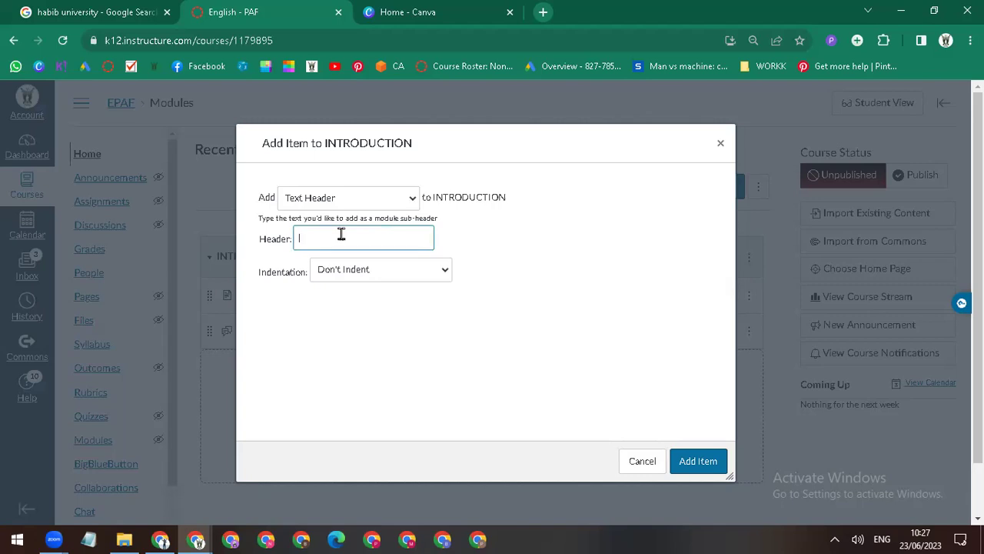
text(DISCUSSION)
click(690, 460)
drag(209, 364, 211, 292)
scroll(259, 347, down, 1)
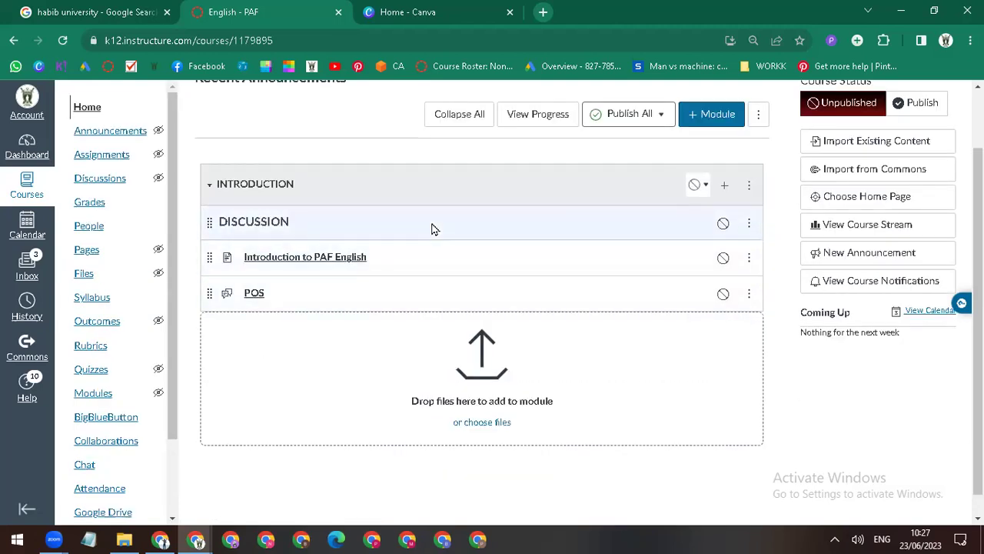
click(749, 223)
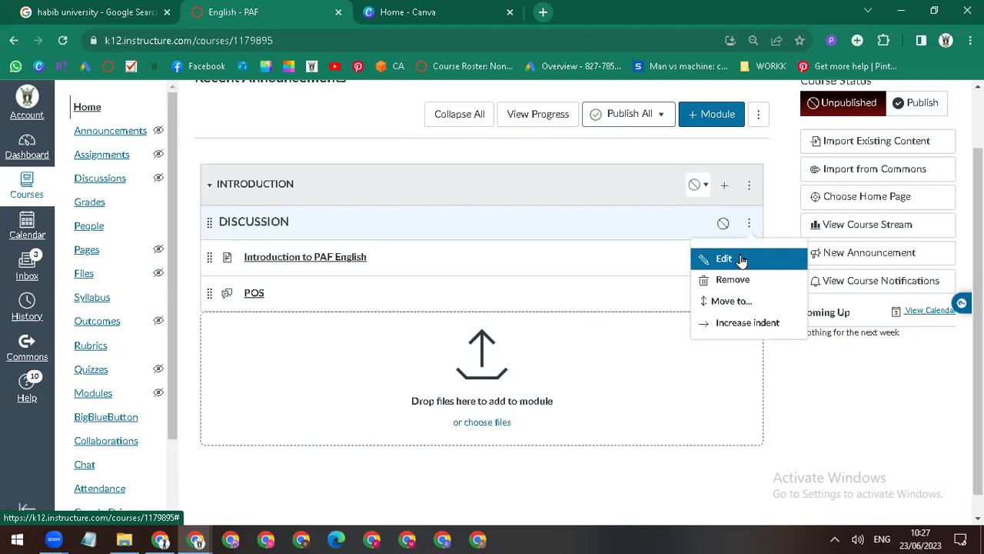
click(720, 258)
double_click(485, 278)
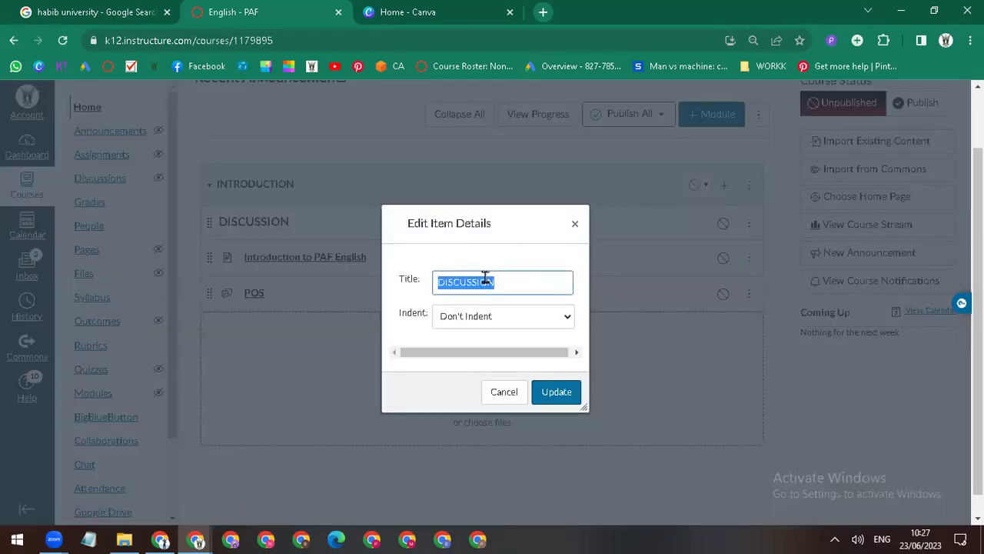
text(IN)
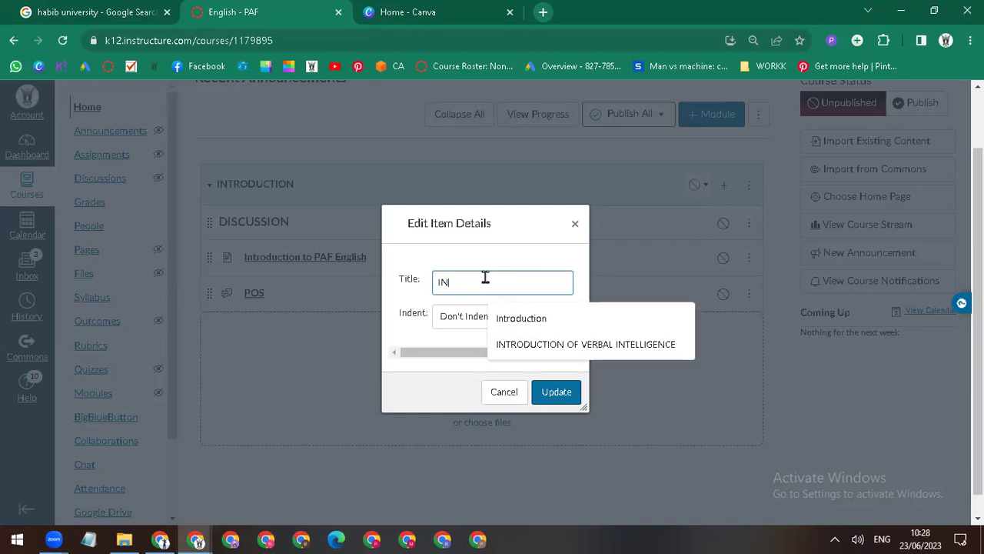
key(Escape)
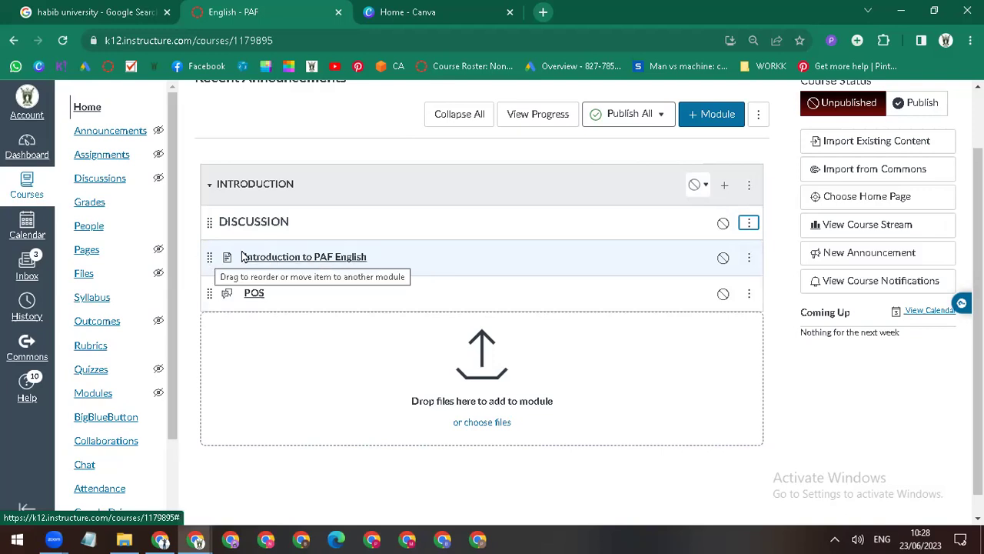
Step: Indent the Introduction to PAF English page one level under the DISCUSSION header
drag(209, 258, 826, 275)
click(749, 257)
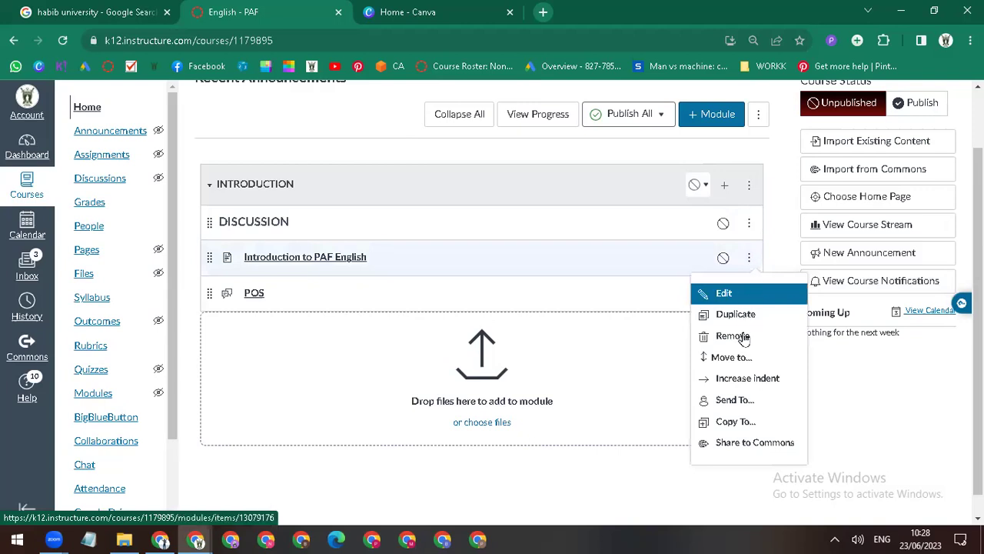
click(734, 381)
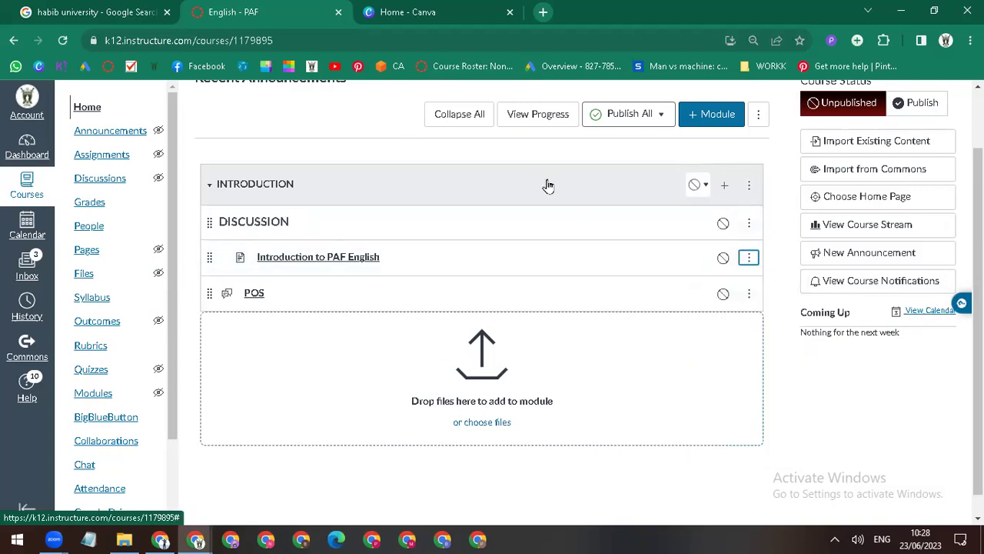
drag(218, 218, 223, 271)
drag(238, 231, 237, 269)
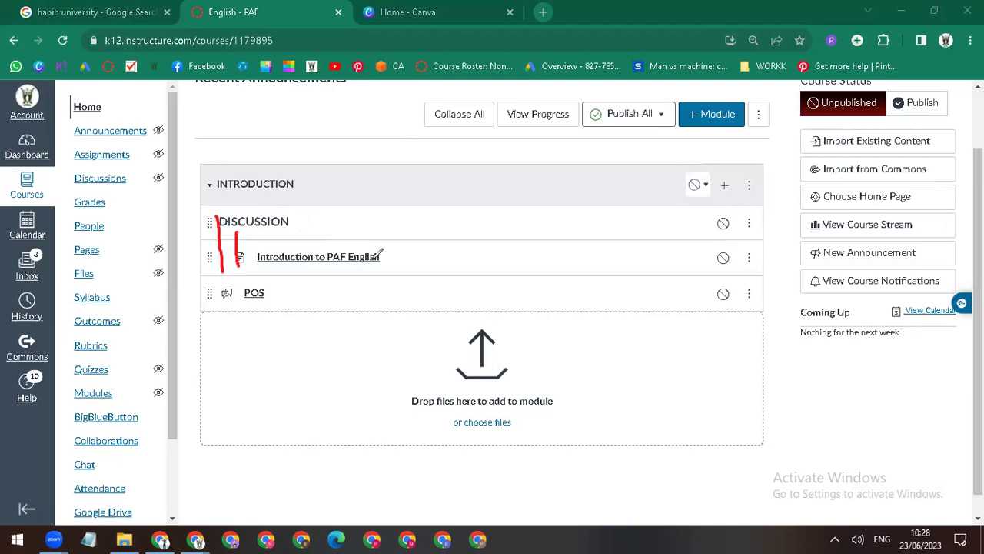
key(e)
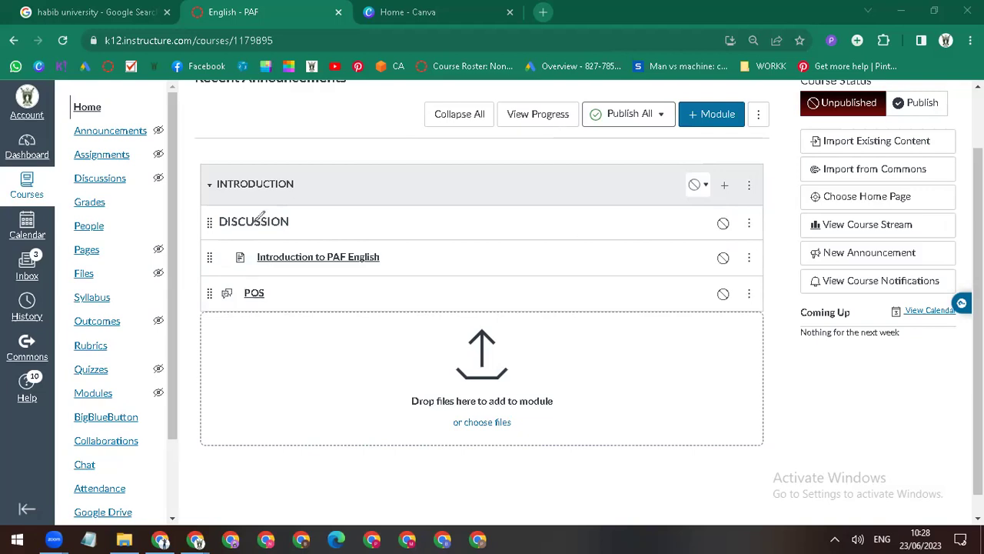
Step: Indent the POS discussion two levels in the INTRODUCTION module
click(747, 294)
click(734, 416)
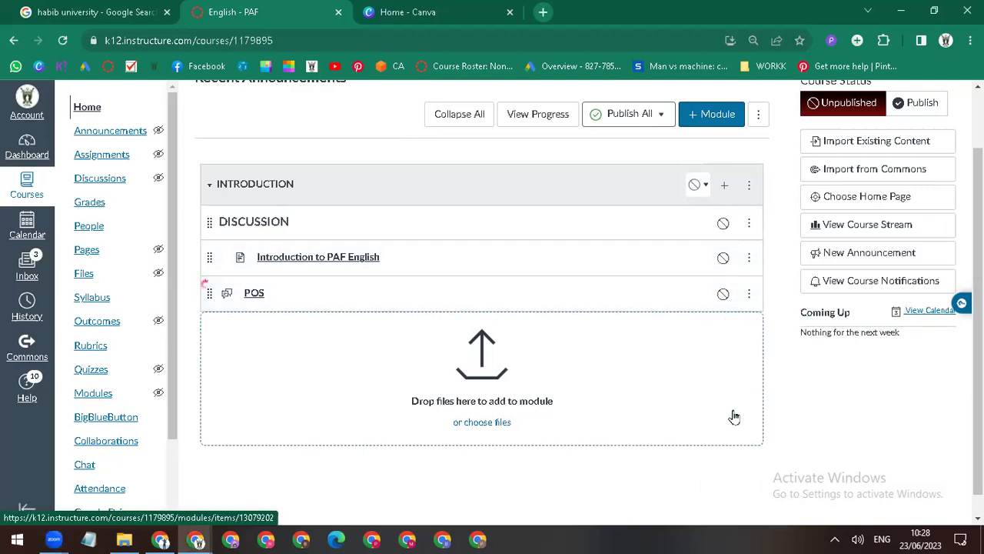
click(752, 297)
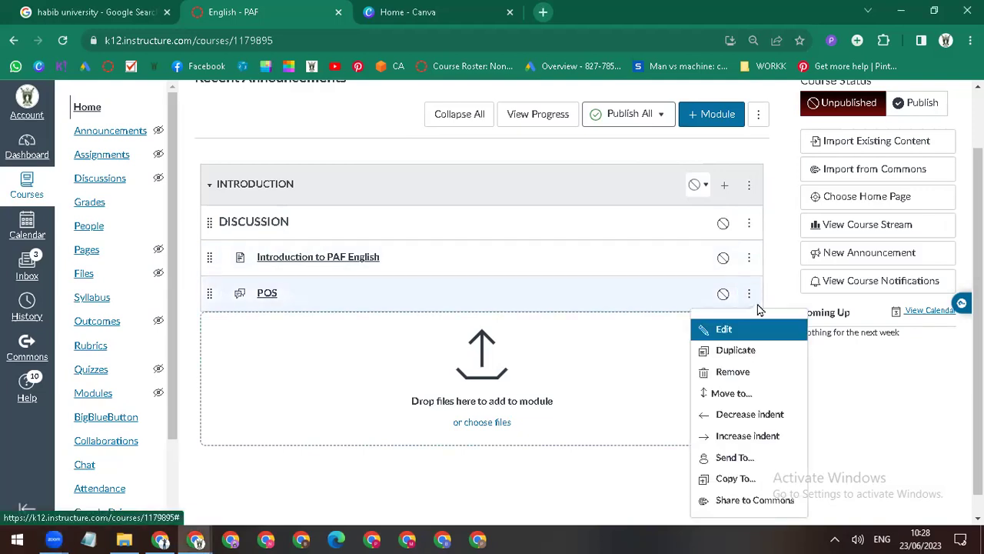
click(736, 436)
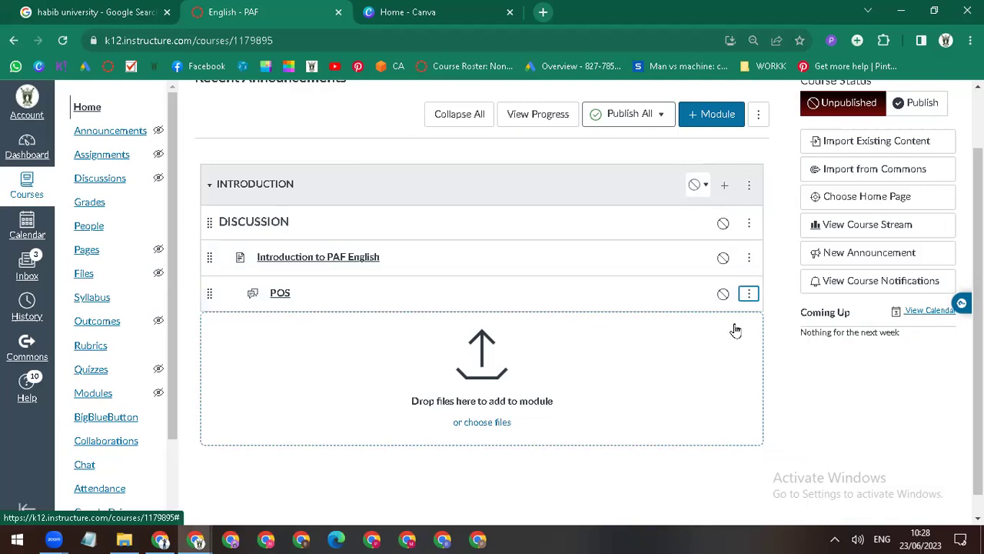
Step: View the options of the POS item and the item types that can be added to the INTRODUCTION module
click(748, 294)
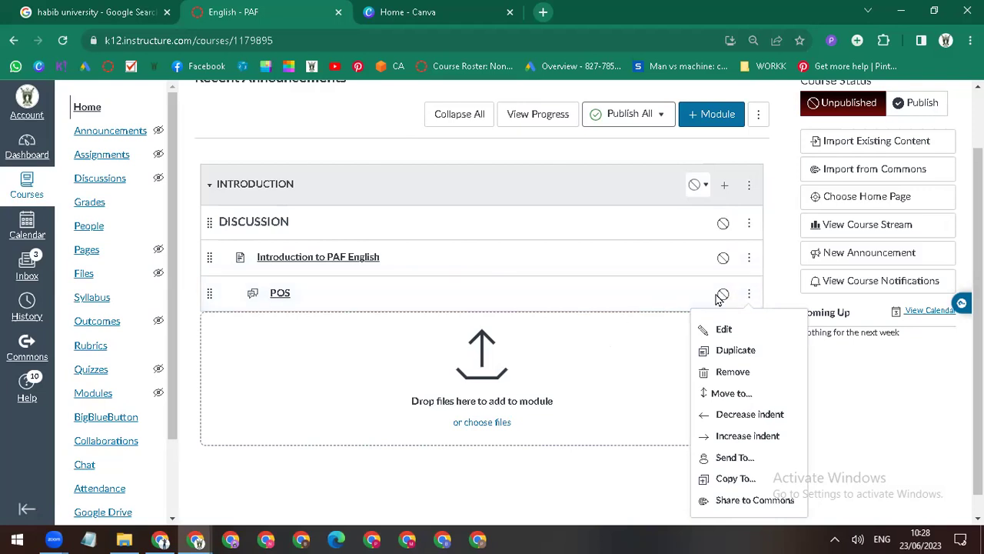
click(718, 187)
click(389, 198)
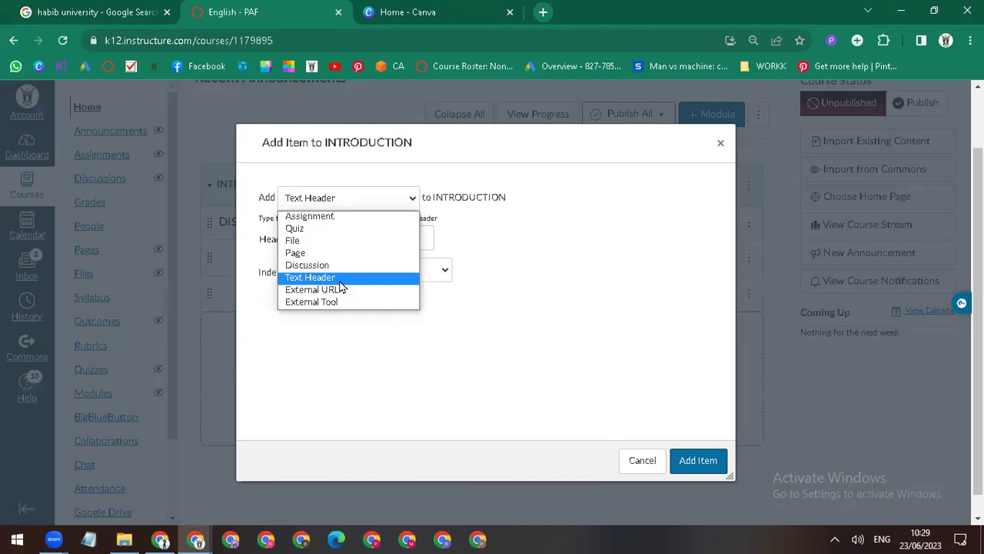
click(642, 462)
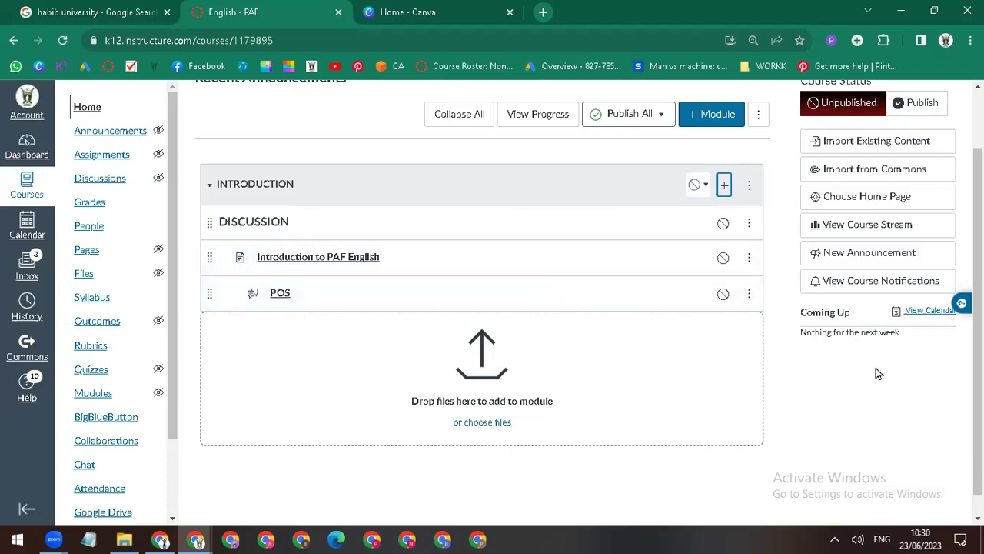
Step: Preview the course home page in Student View and return to the teacher view
scroll(876, 371, up, 2)
scroll(461, 376, down, 1)
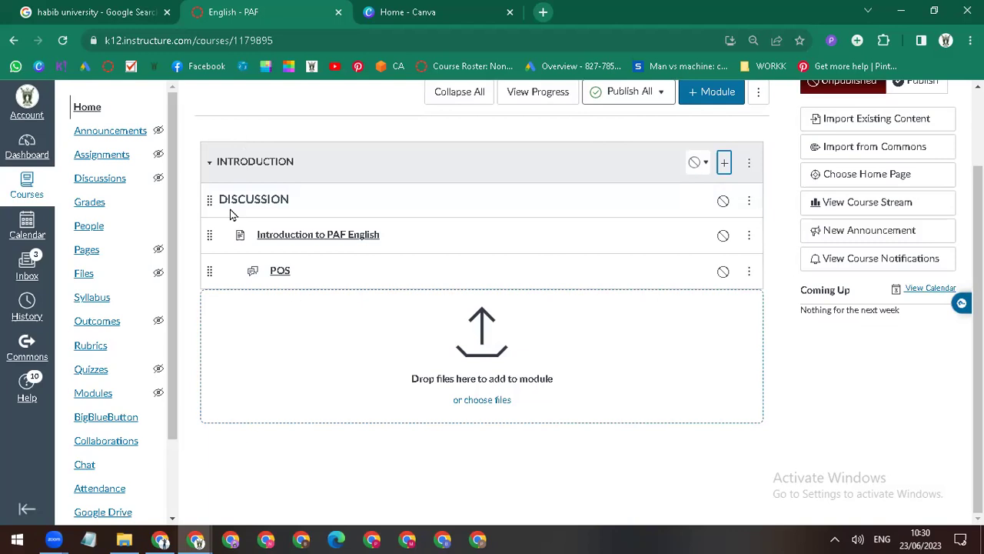
scroll(823, 220, up, 1)
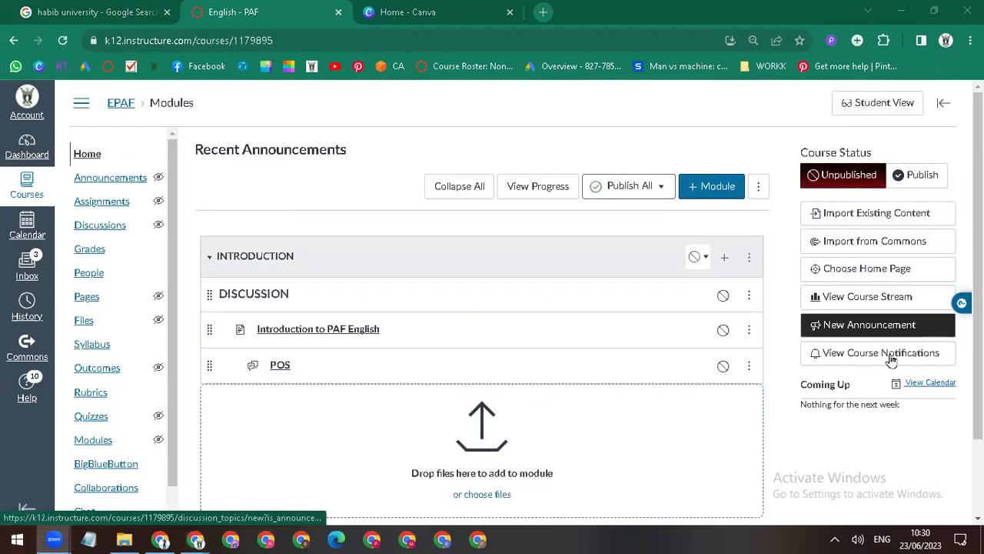
click(875, 102)
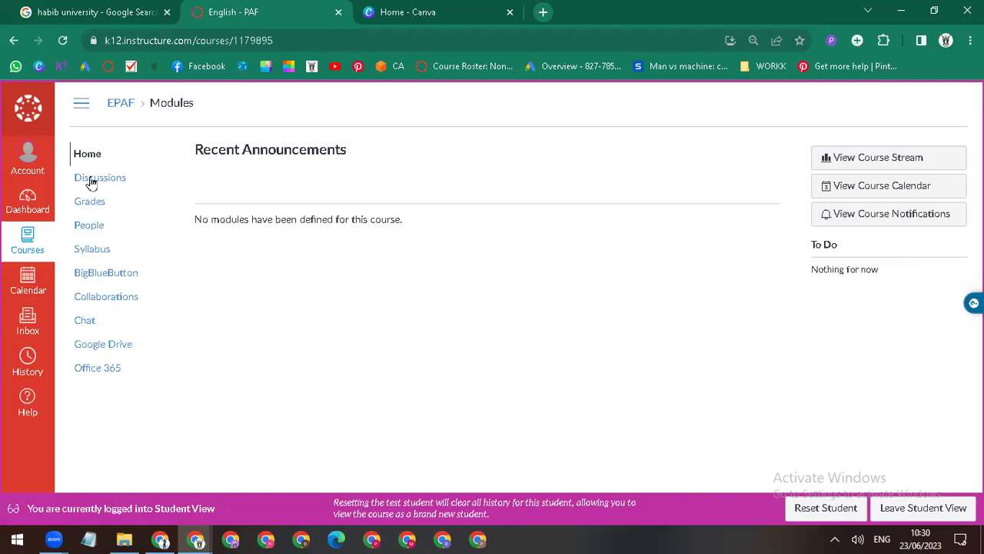
click(80, 155)
click(918, 509)
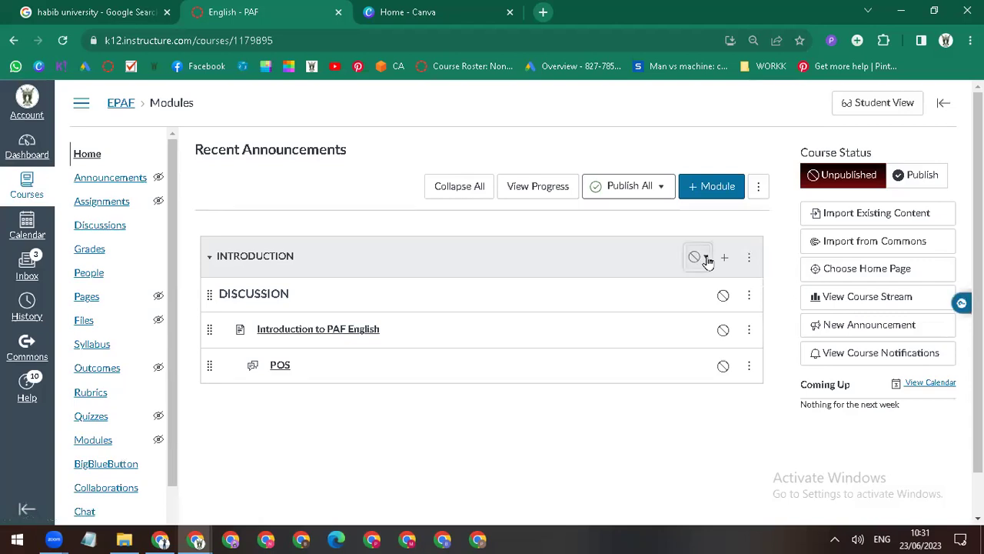
Step: Publish the INTRODUCTION module with all its items and check it in Student View
click(702, 259)
click(666, 290)
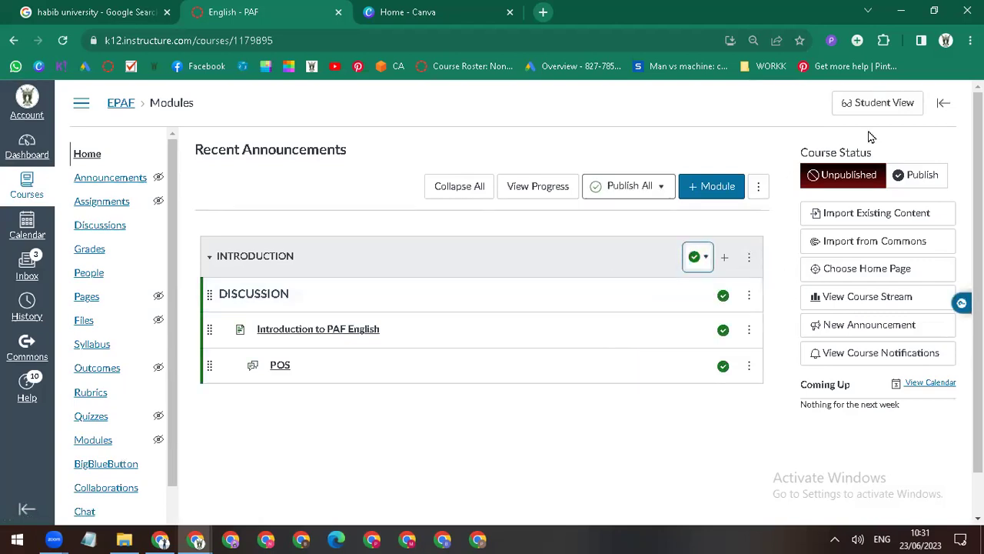
click(877, 103)
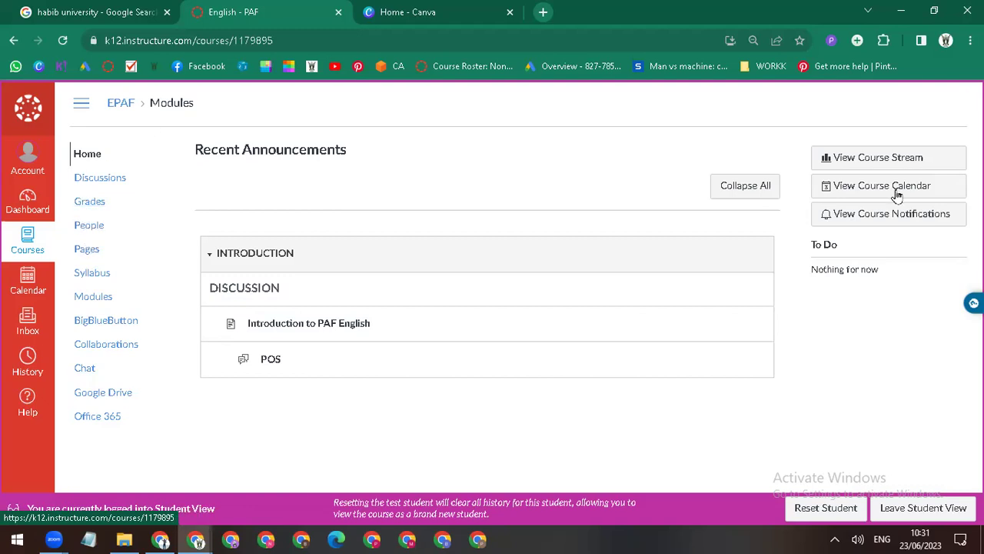
click(905, 512)
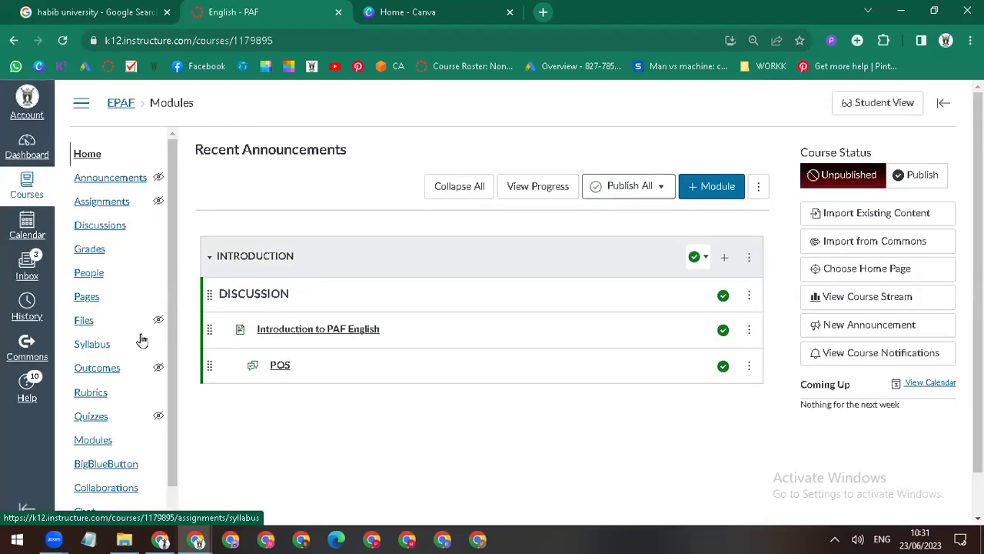
Step: Disable Announcements and Assignments in the navigation settings of the course
scroll(139, 337, down, 2)
click(77, 511)
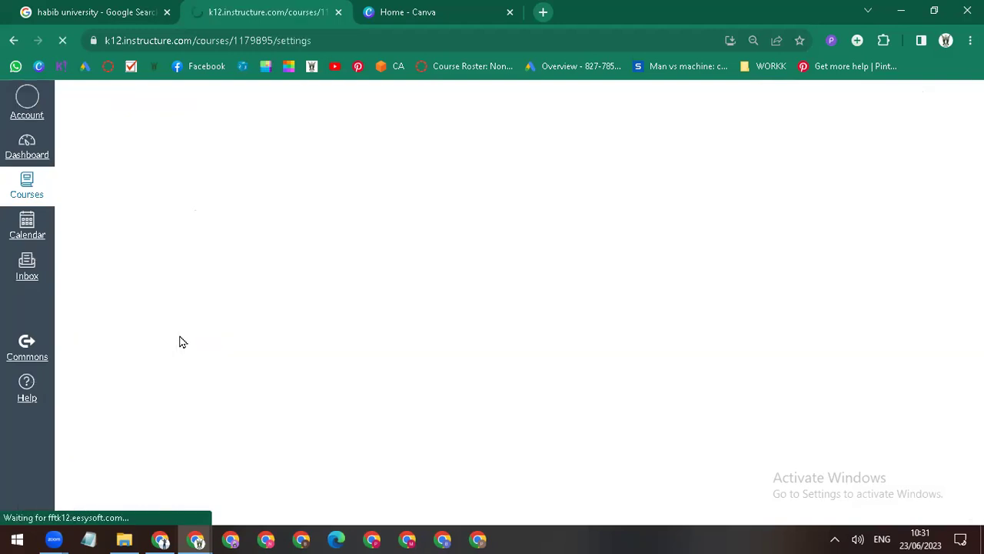
click(352, 154)
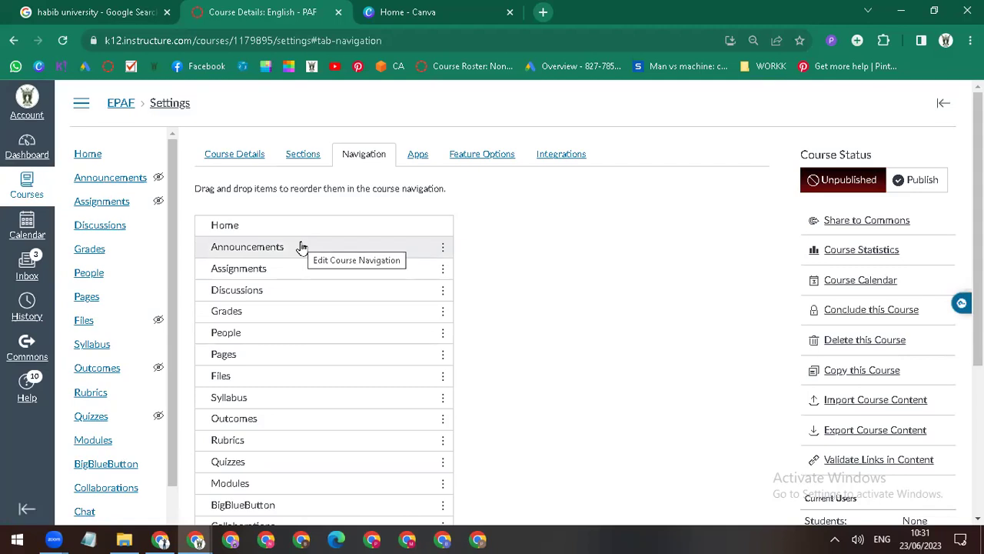
click(443, 247)
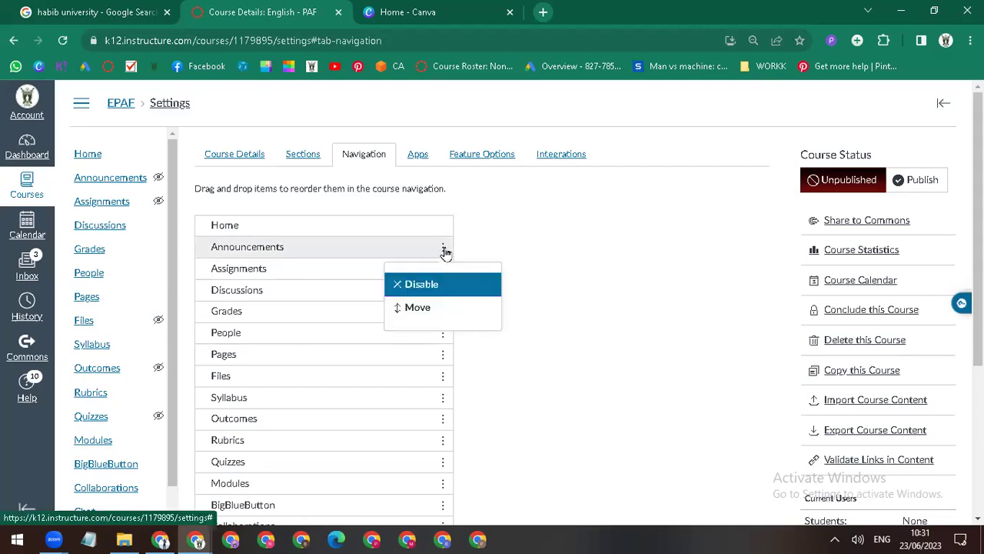
click(415, 284)
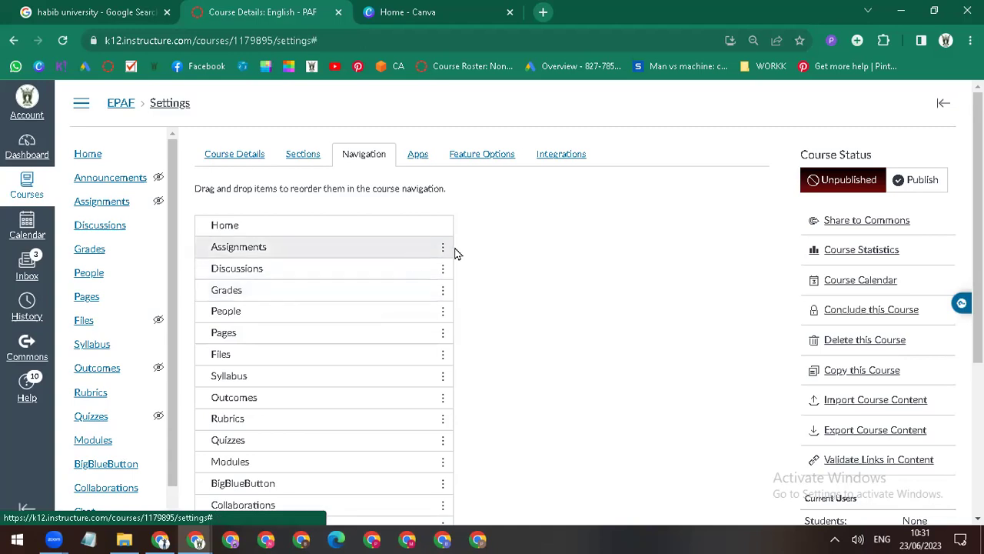
click(443, 247)
click(417, 284)
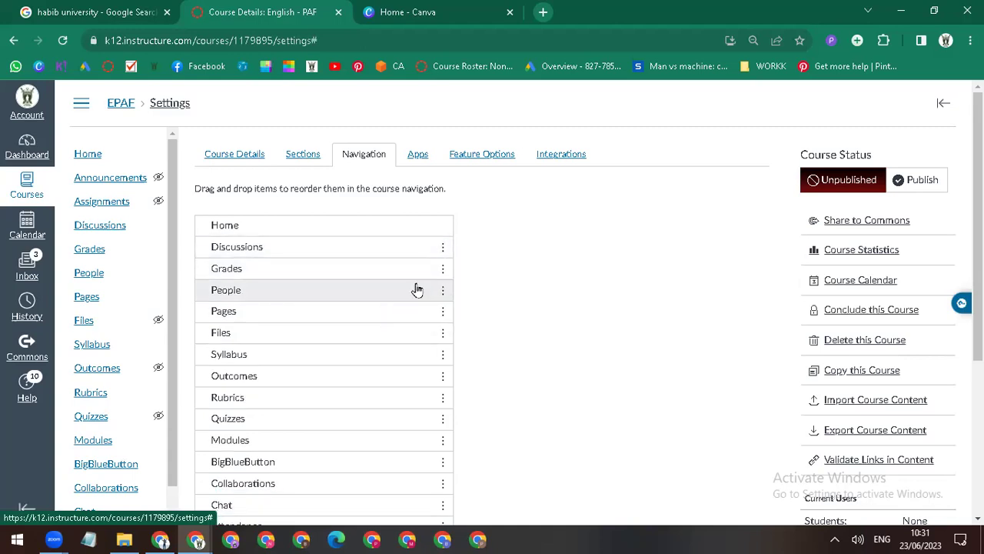
Step: Disable Grades, People, Pages and Files in the course navigation
click(442, 269)
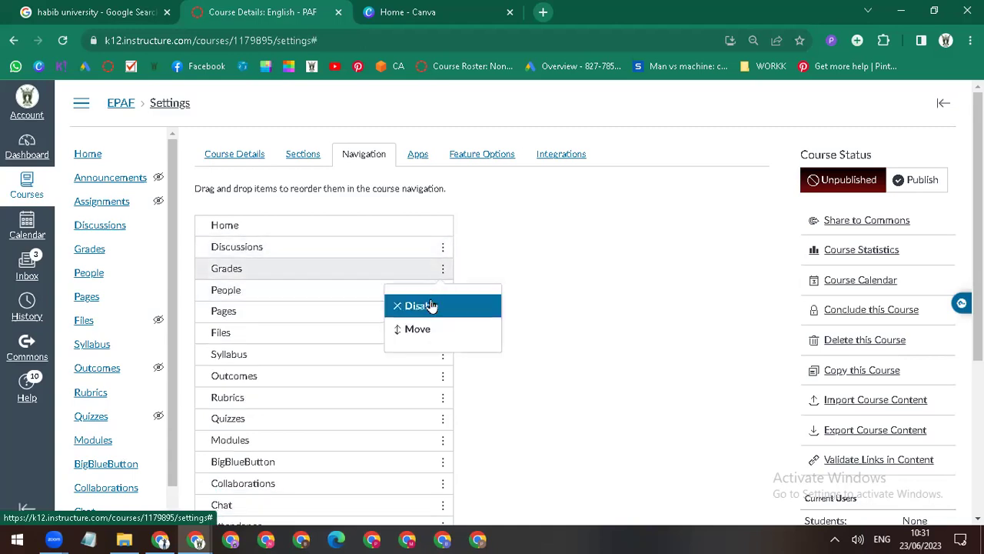
click(428, 306)
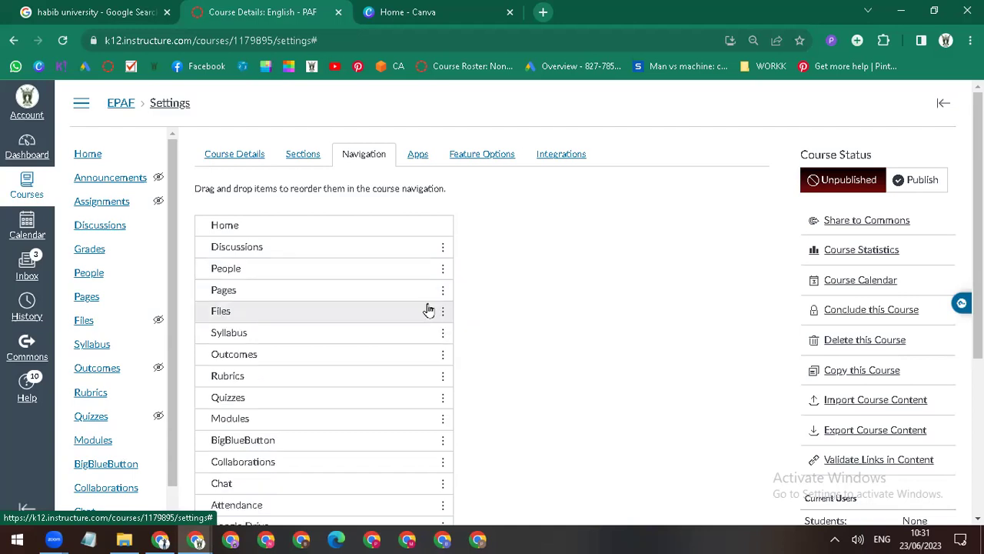
click(443, 269)
click(422, 308)
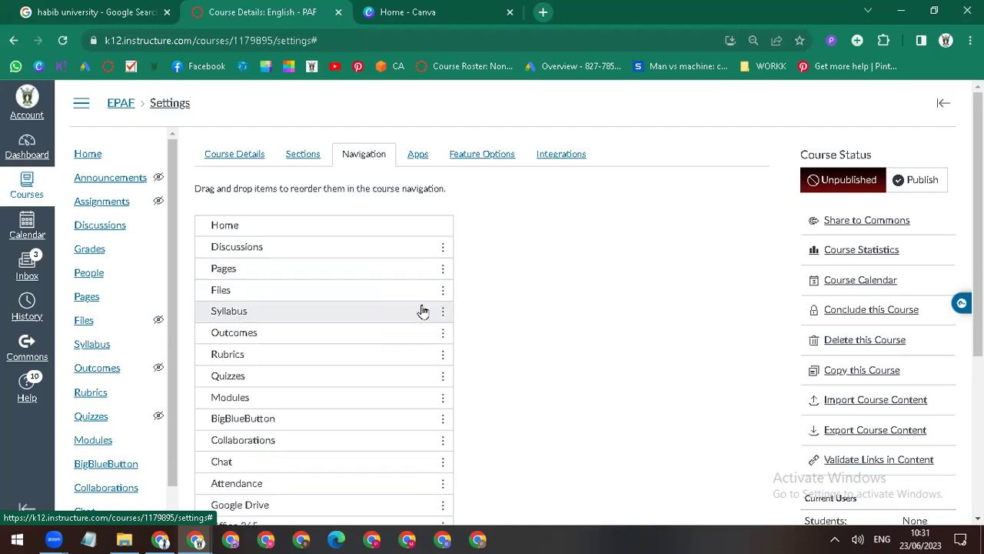
click(442, 269)
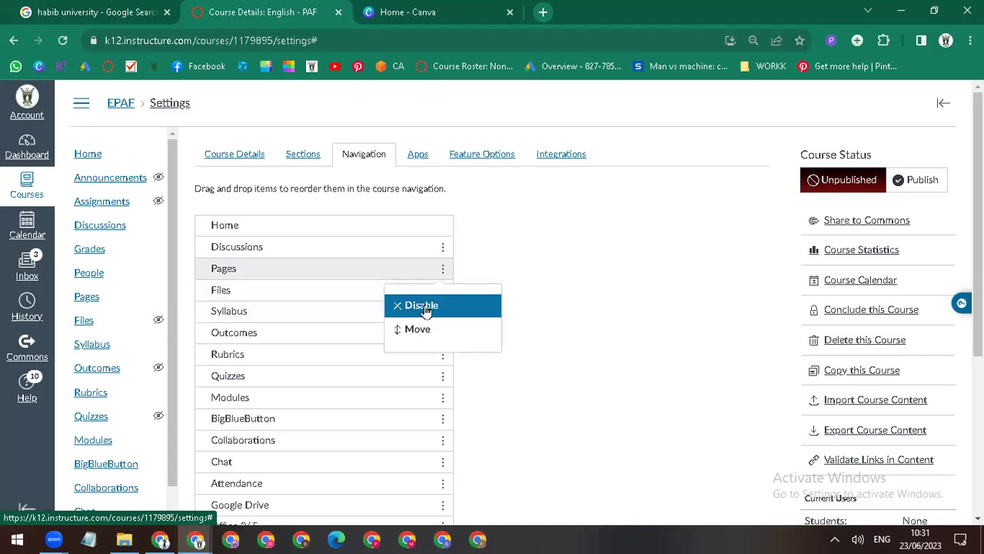
click(423, 308)
click(442, 270)
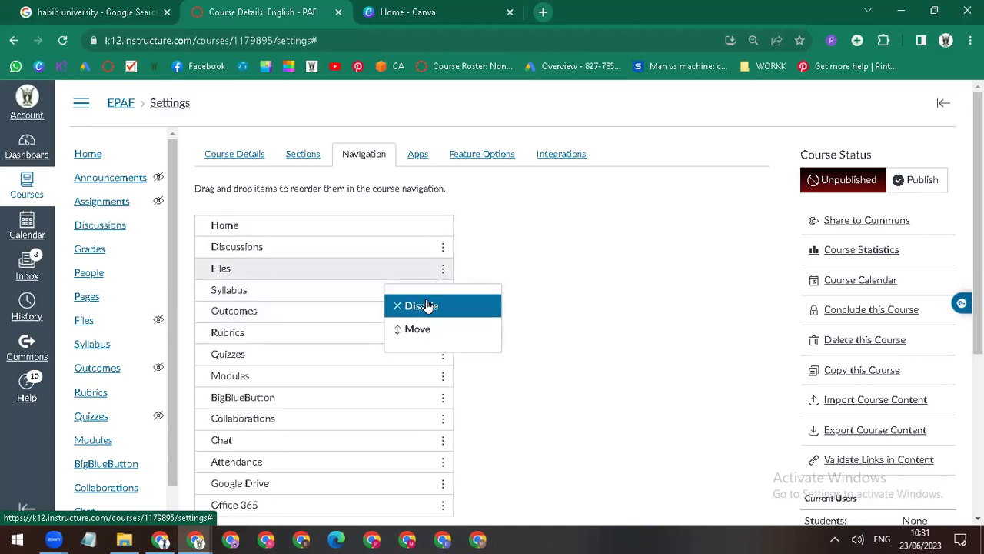
click(419, 306)
Step: Disable Syllabus, Outcomes, Rubrics and Quizzes in the course navigation
click(442, 269)
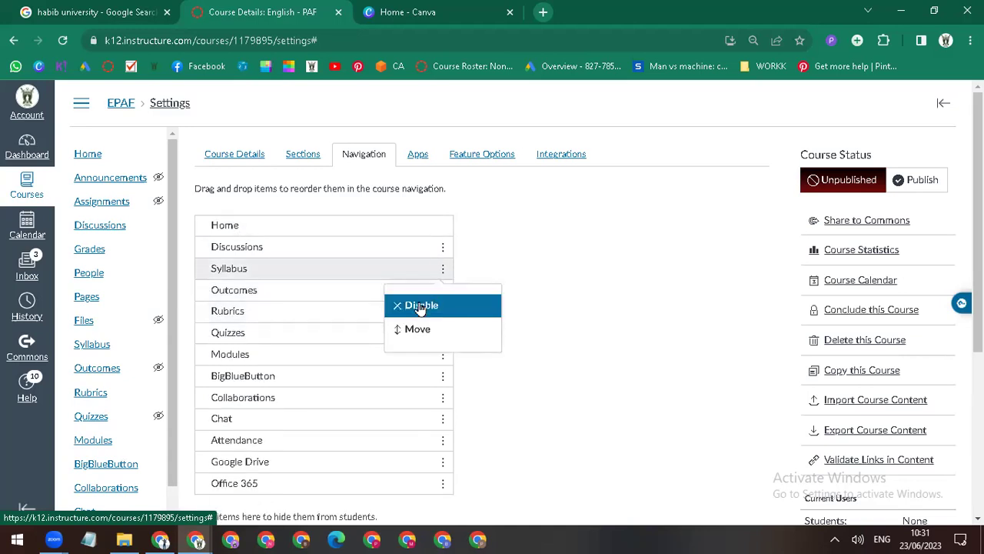
click(420, 306)
click(437, 305)
click(443, 269)
click(437, 305)
click(443, 268)
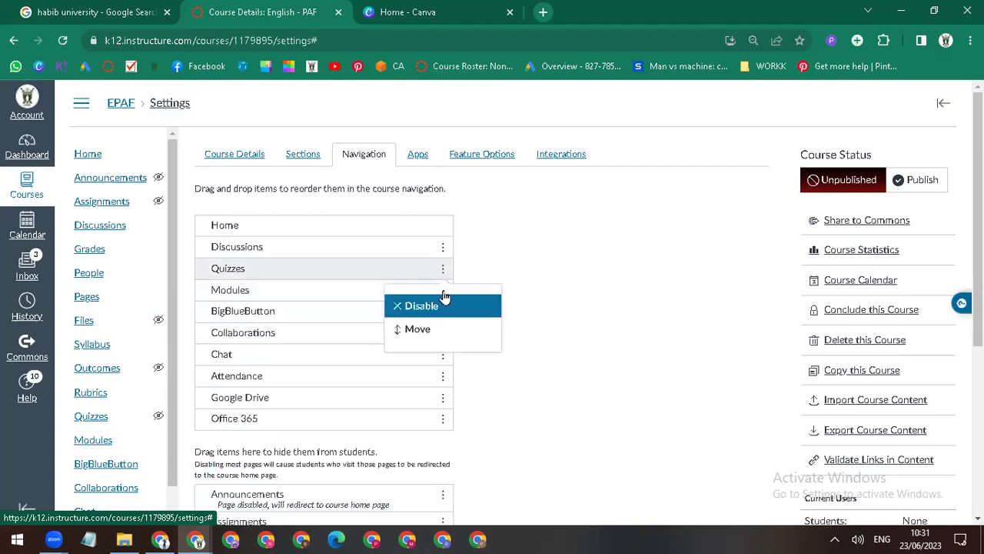
click(438, 306)
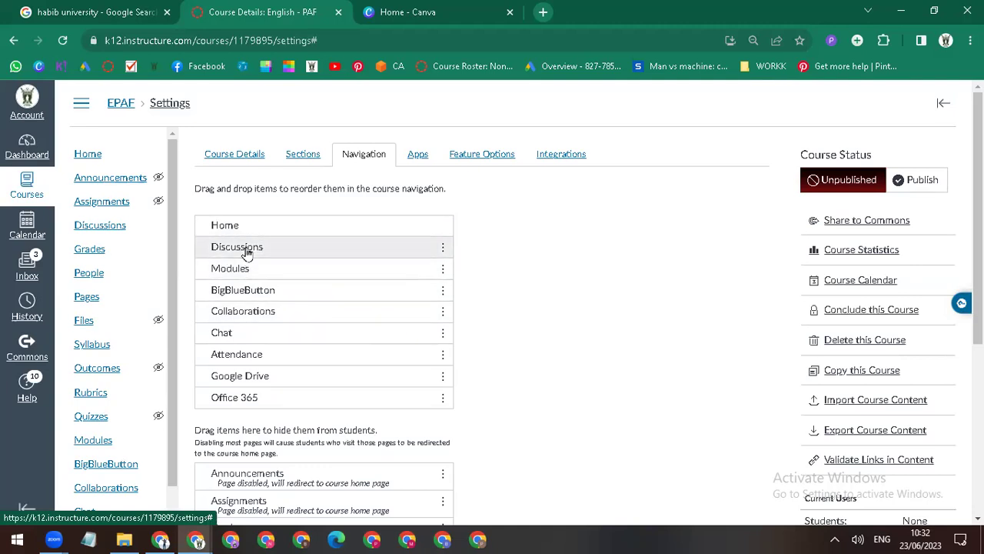
Step: Disable BigBlueButton and Collaborations in the course navigation
click(444, 271)
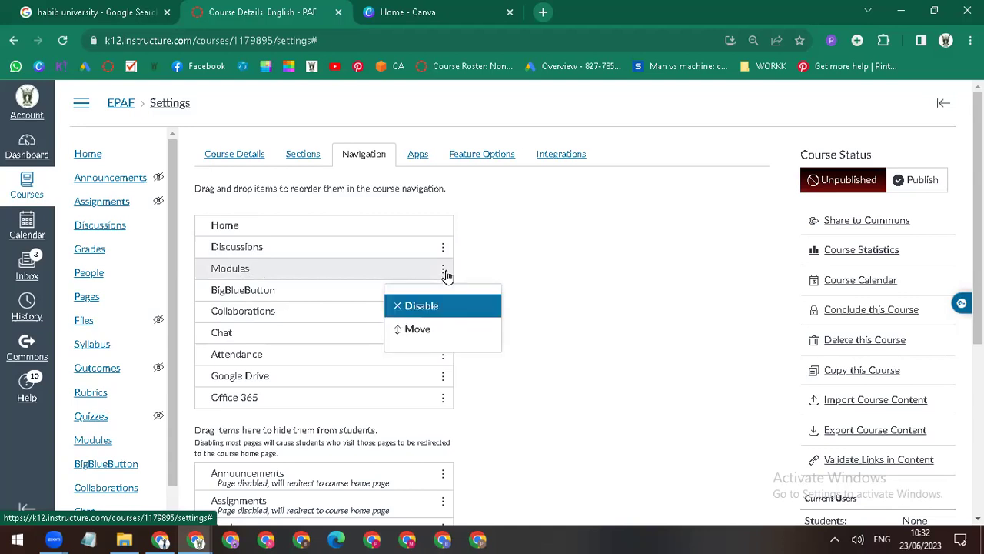
click(297, 297)
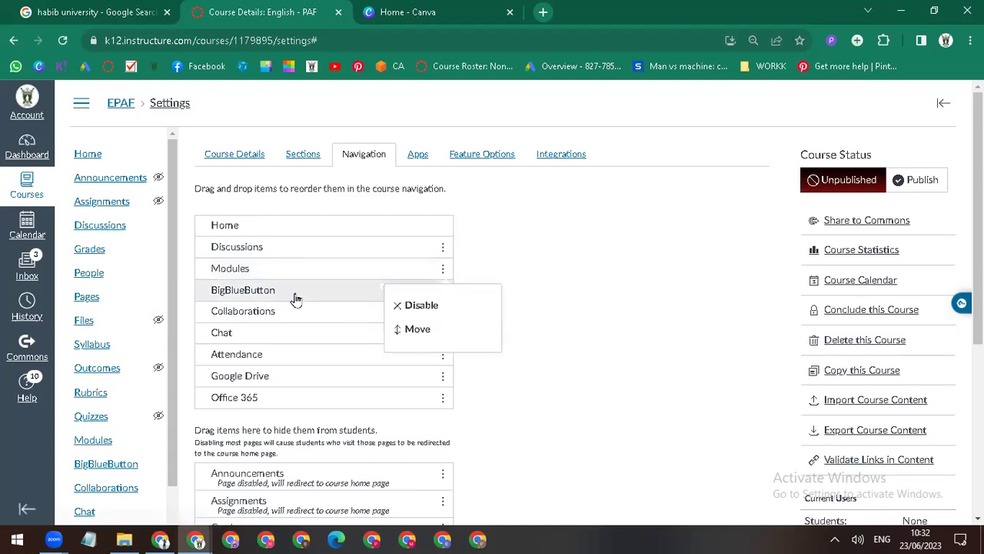
click(444, 292)
click(434, 325)
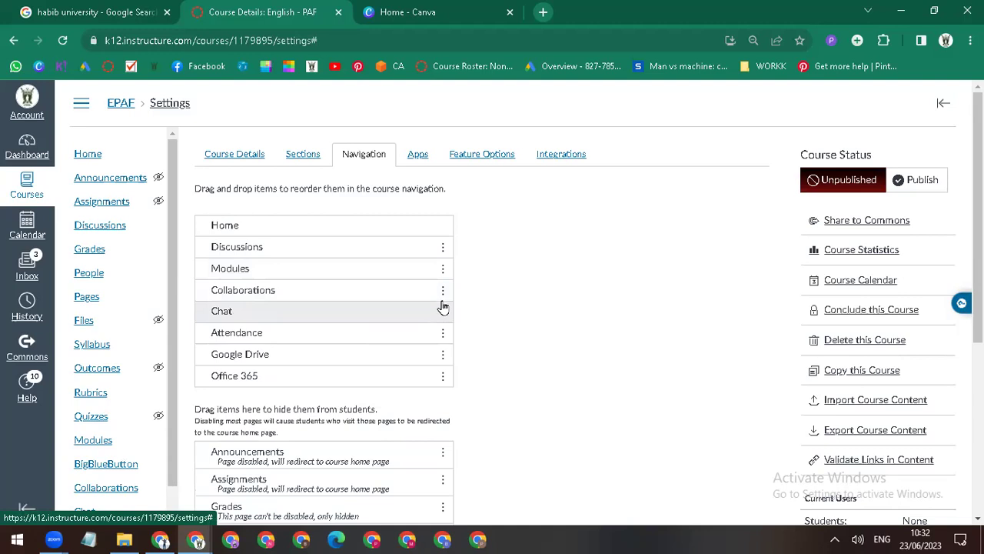
click(443, 292)
click(432, 327)
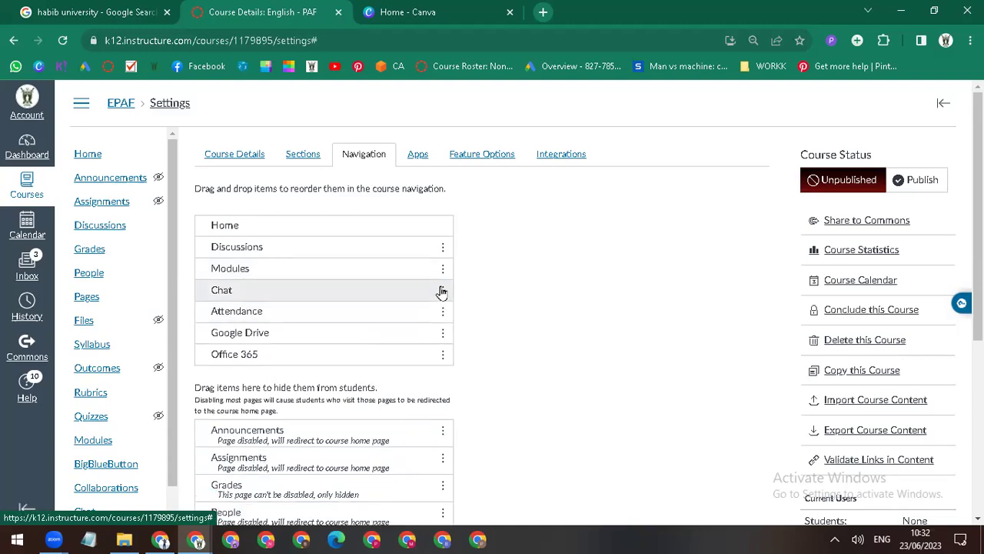
Step: Disable Attendance, Google Drive and Office 365 in the course navigation and save the navigation settings
click(443, 292)
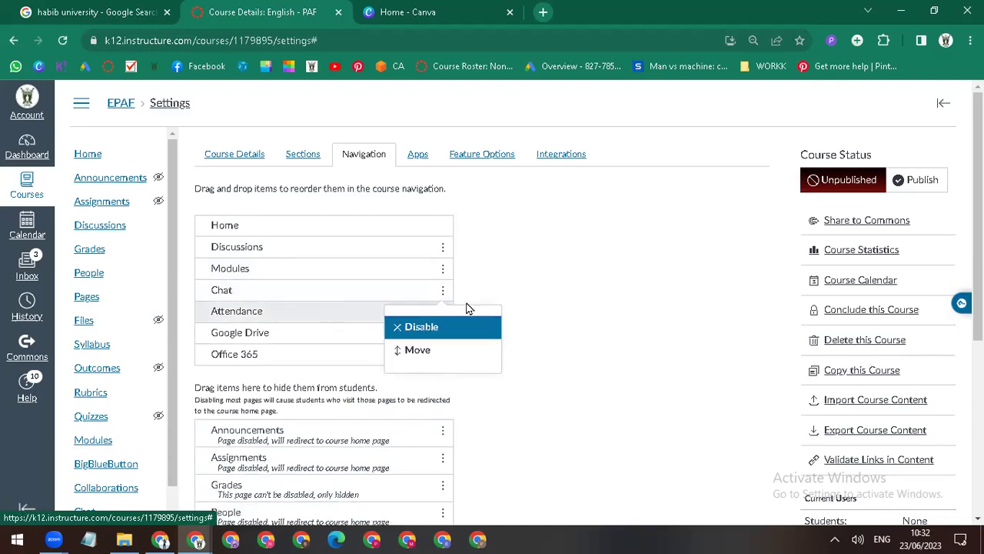
click(469, 308)
click(442, 312)
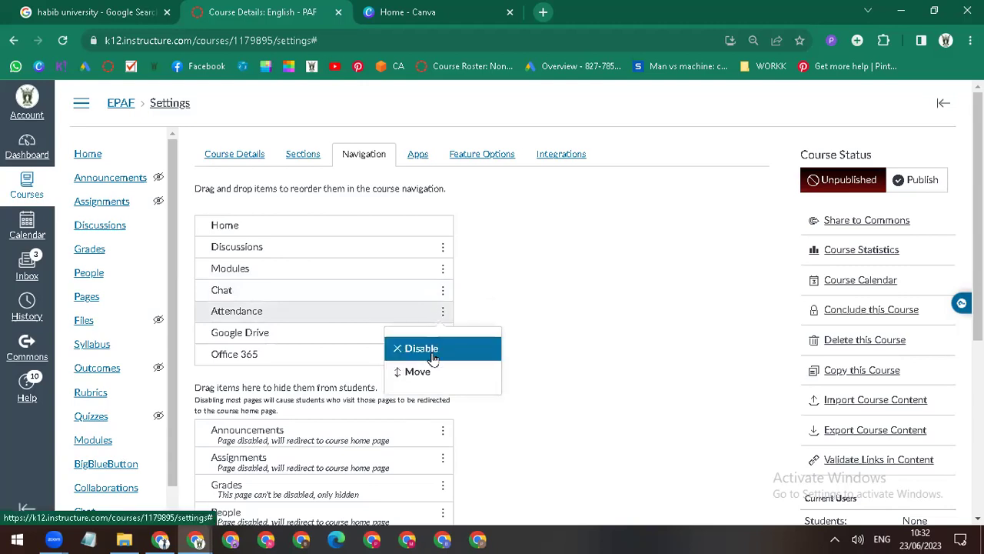
click(433, 350)
click(443, 313)
click(443, 346)
click(443, 312)
click(444, 347)
scroll(459, 394, down, 5)
click(214, 462)
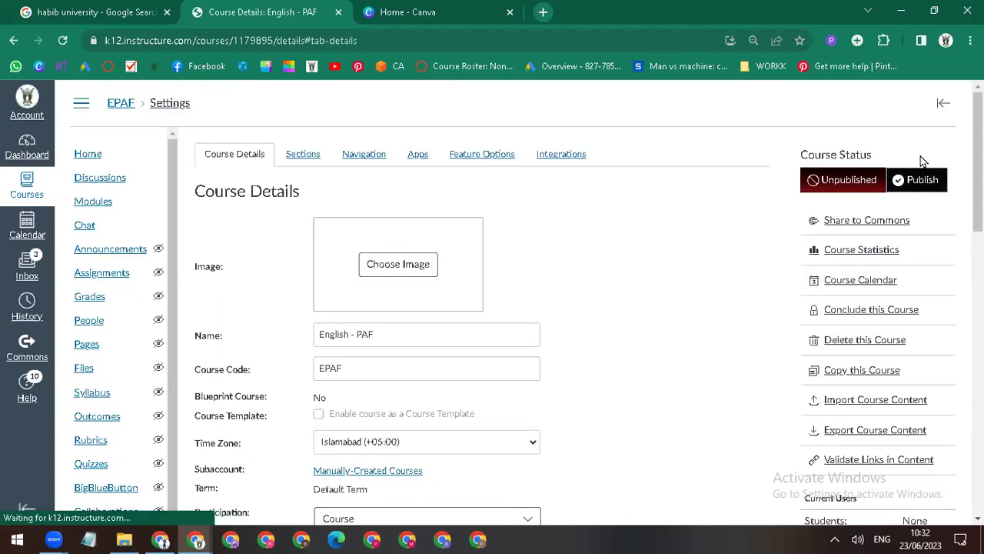
Step: Check the course home page and Modules page in Student View, and leave Student View
click(83, 154)
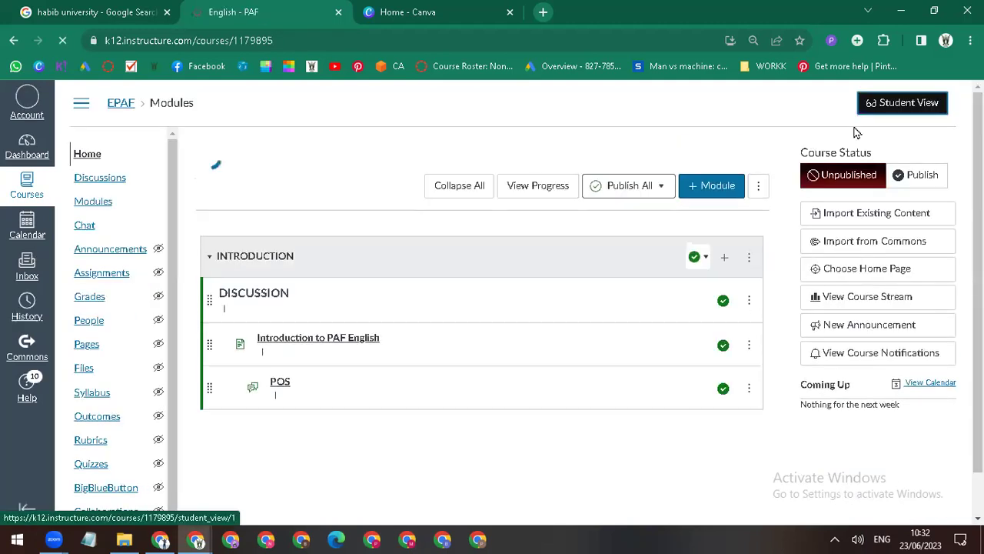
click(877, 106)
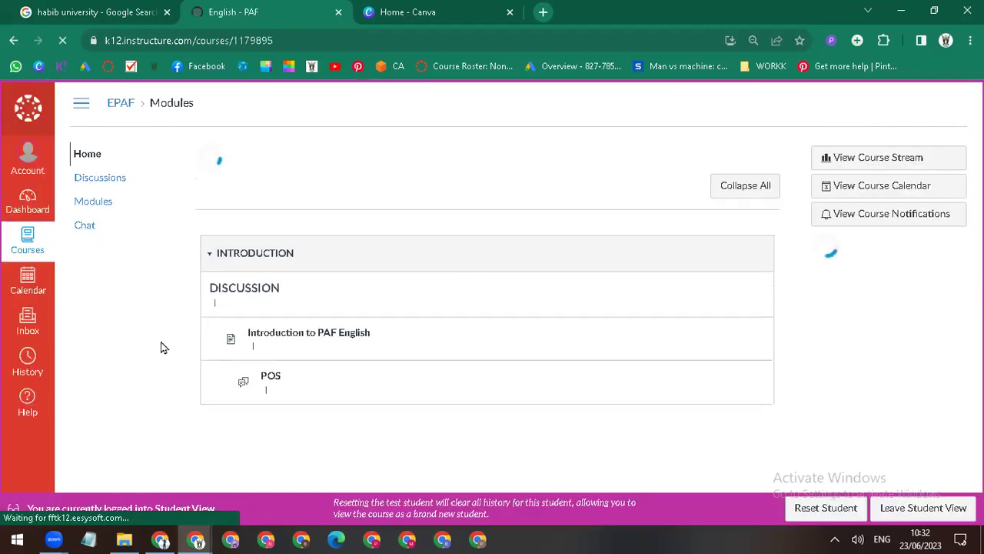
click(93, 202)
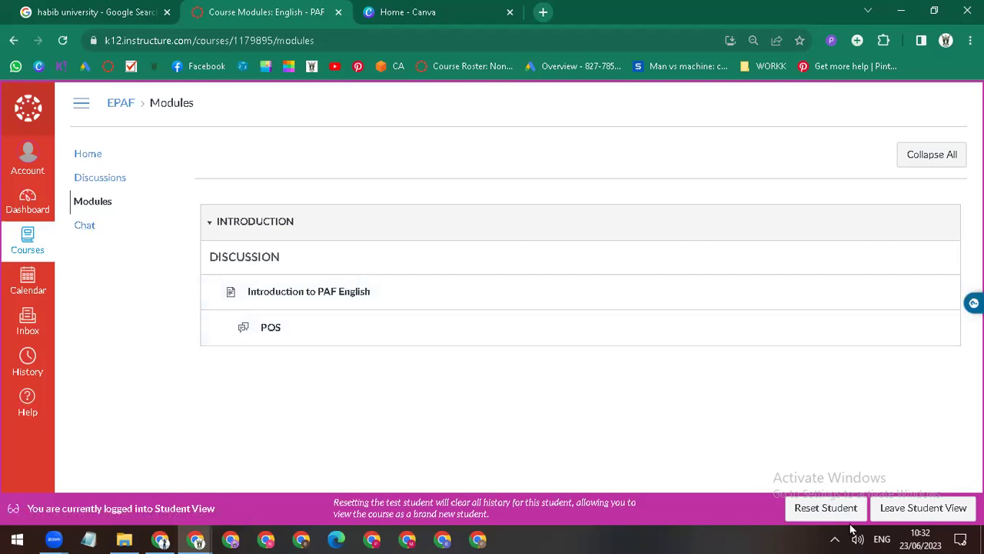
click(890, 507)
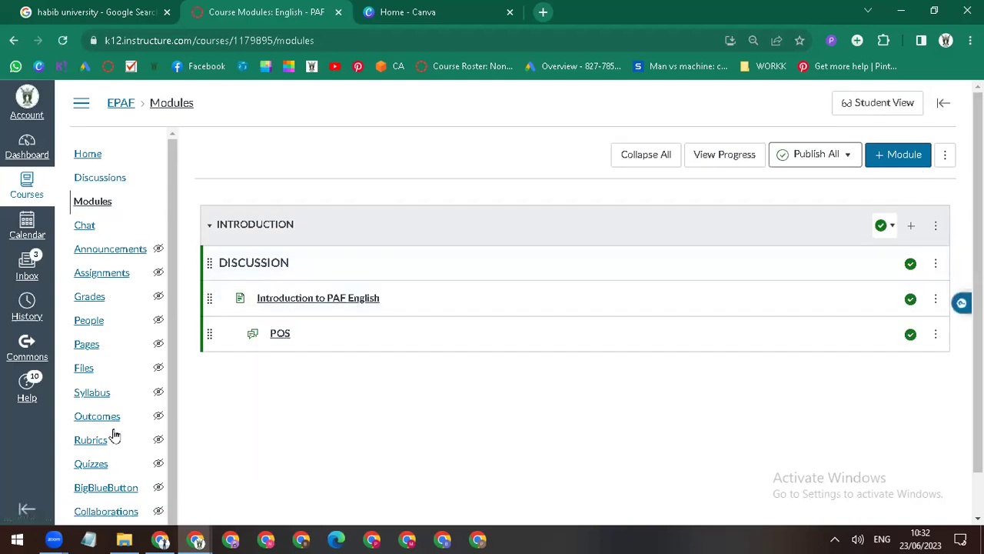
Step: Delete the English - PAF course from its settings and confirm the deletion
scroll(123, 492, down, 1)
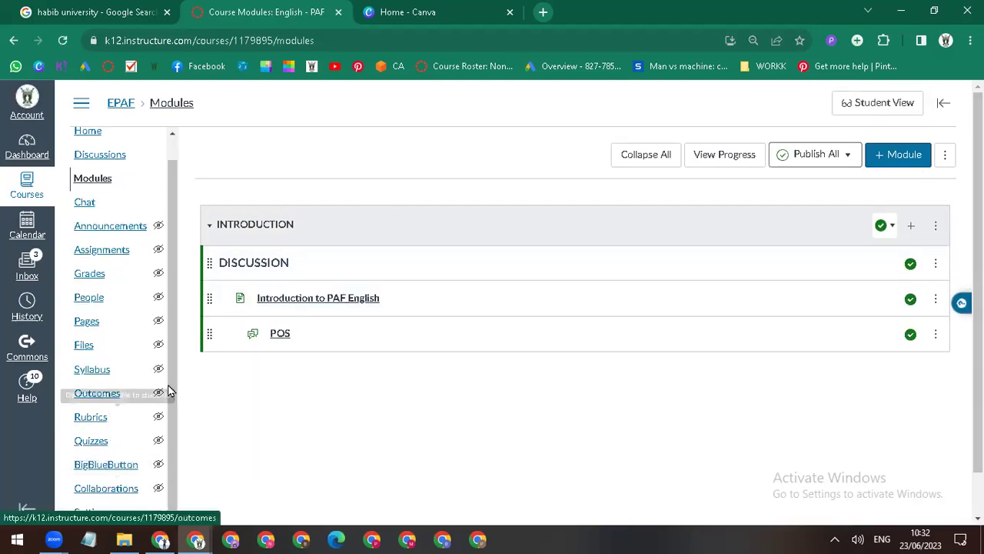
click(91, 511)
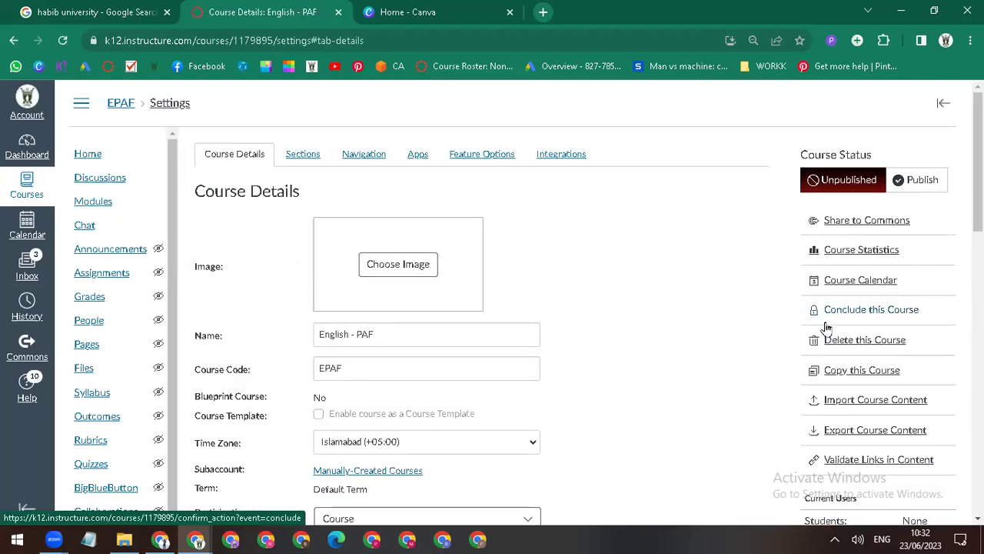
click(867, 343)
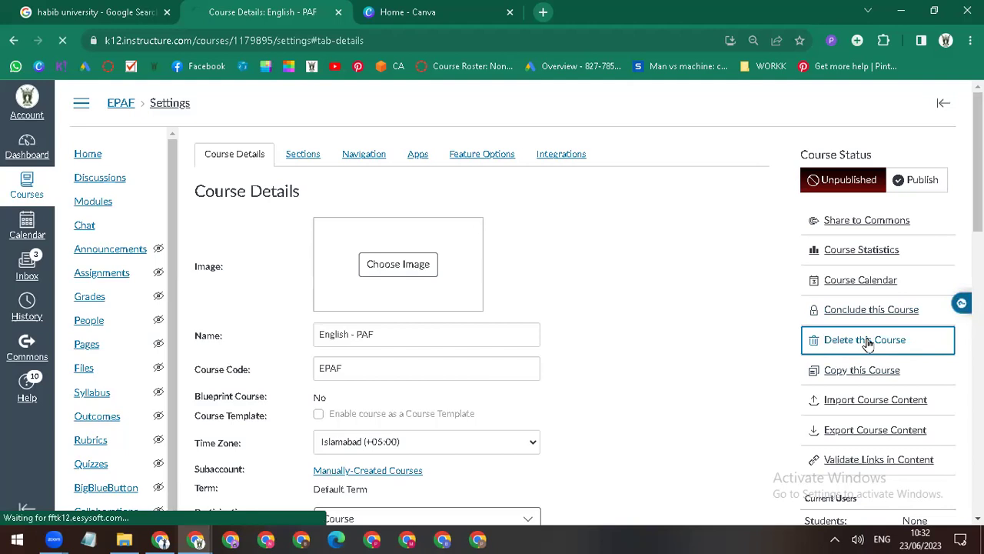
click(728, 292)
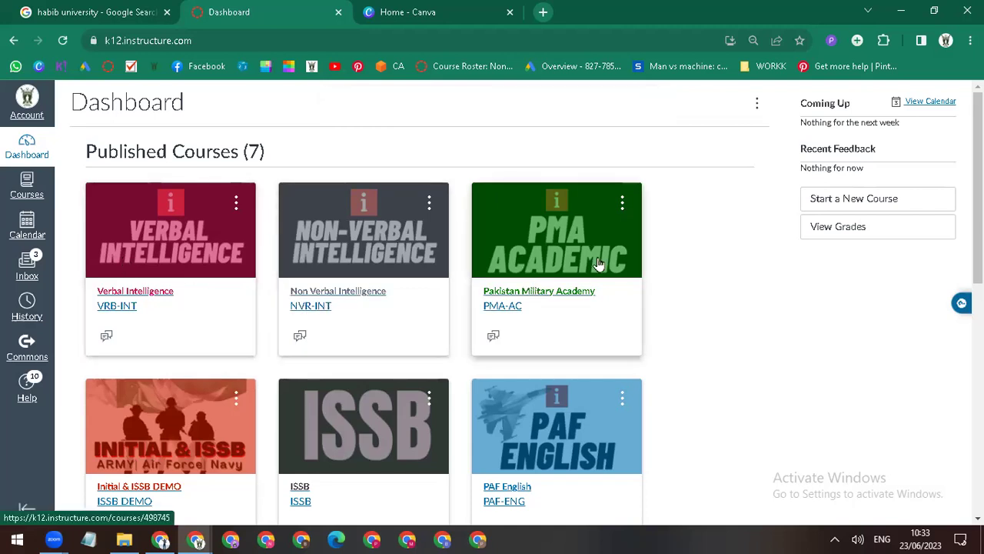
Step: Open the published PAF English course from the dashboard and look through all its modules
scroll(598, 264, down, 2)
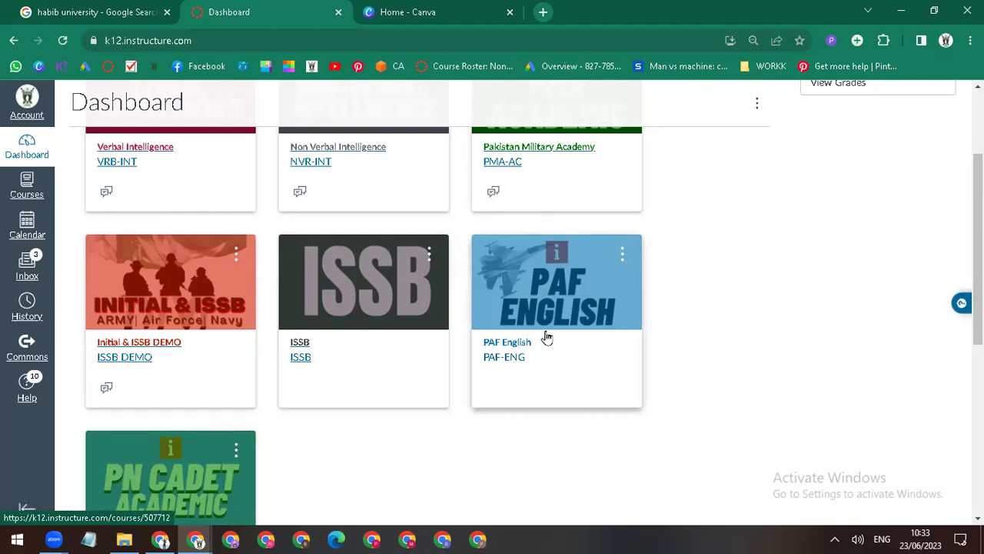
click(492, 338)
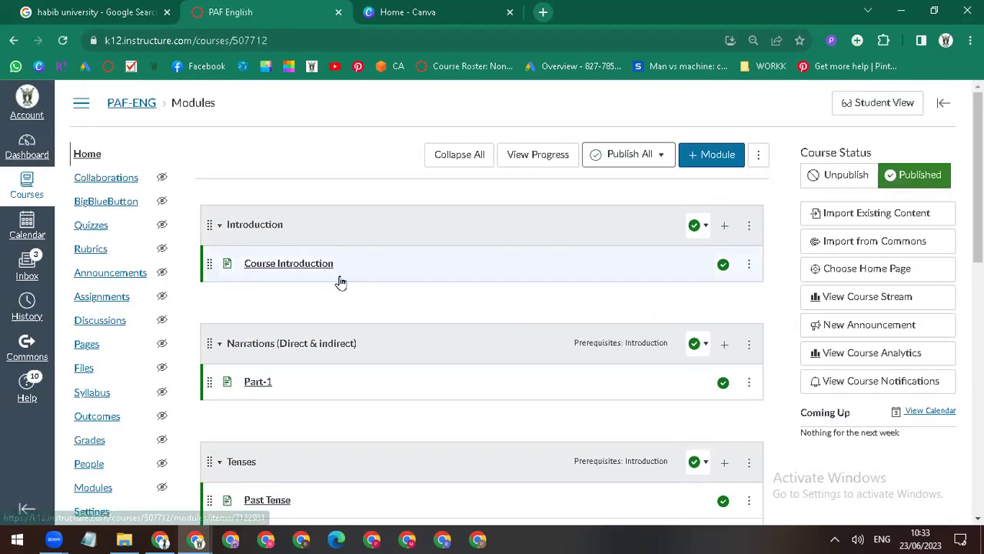
scroll(338, 280, down, 2)
scroll(326, 331, down, 5)
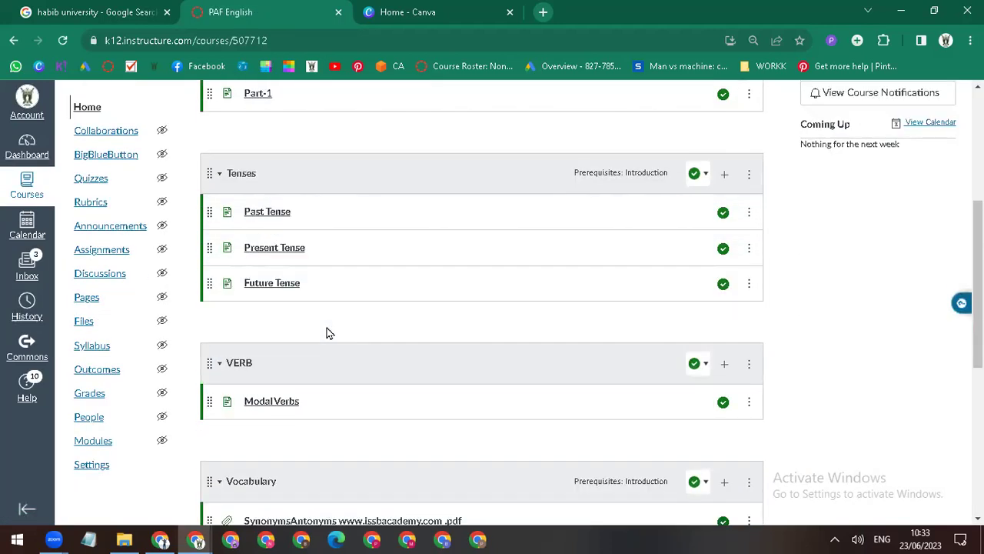
scroll(291, 333, down, 2)
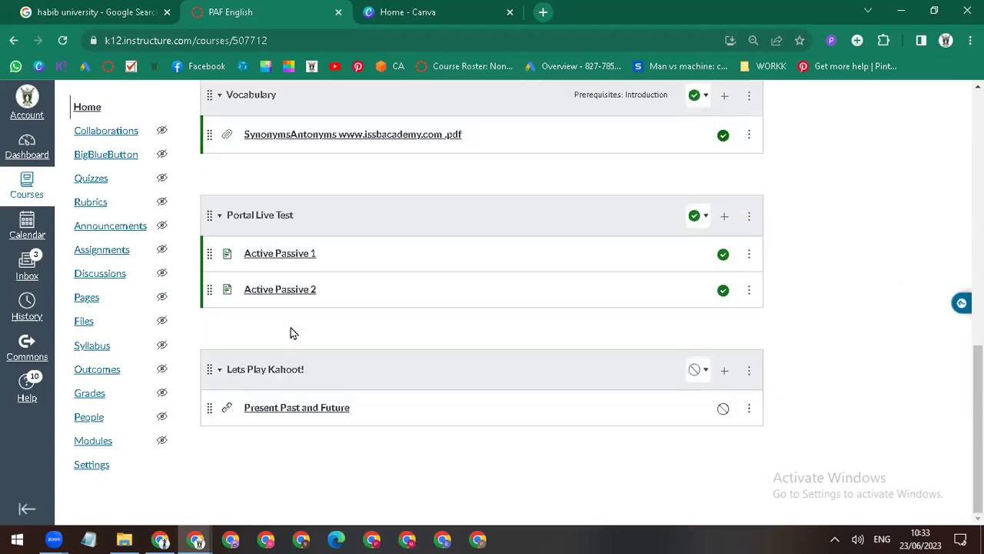
scroll(290, 331, up, 9)
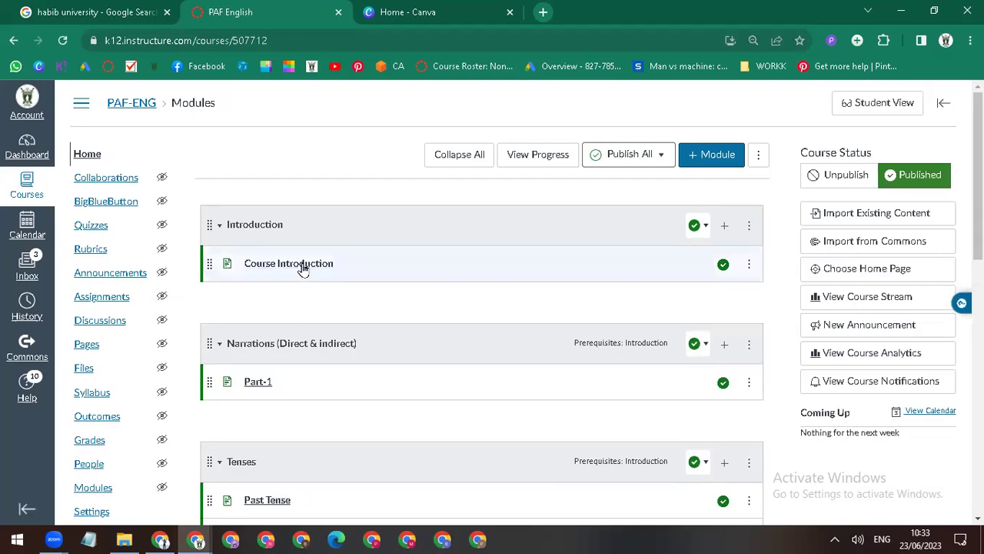
Step: Open the list of all courses and review the current courses and past enrollments
click(29, 197)
click(95, 392)
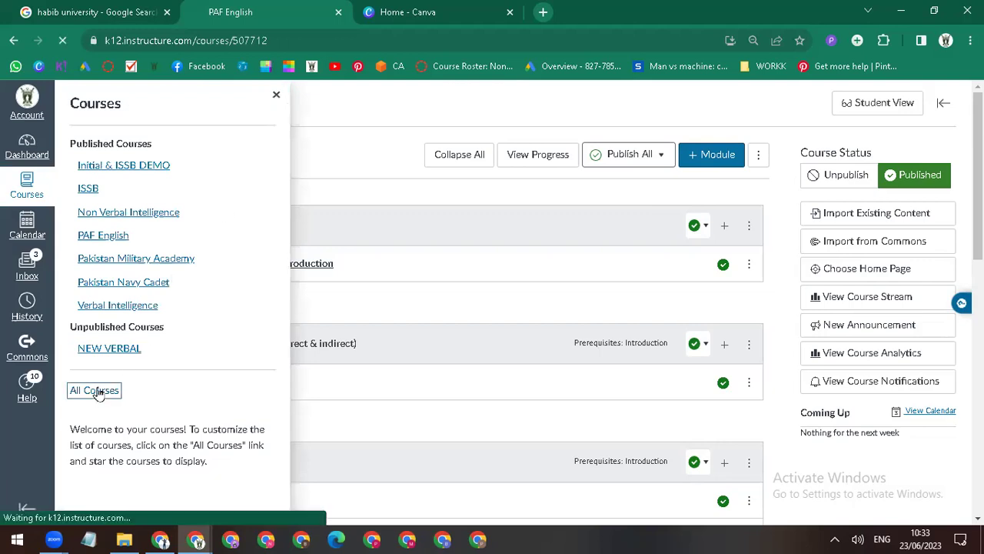
scroll(318, 321, down, 3)
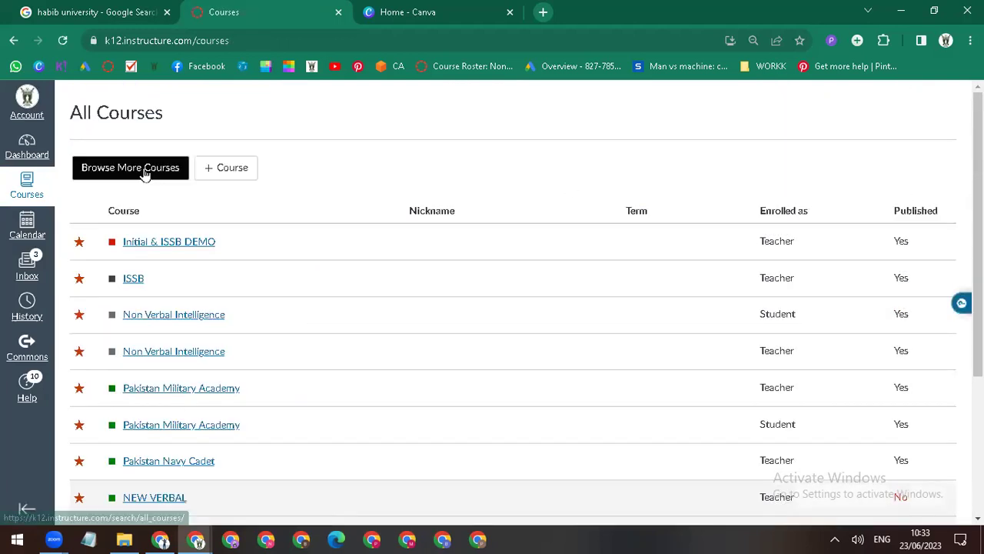
scroll(76, 193, down, 2)
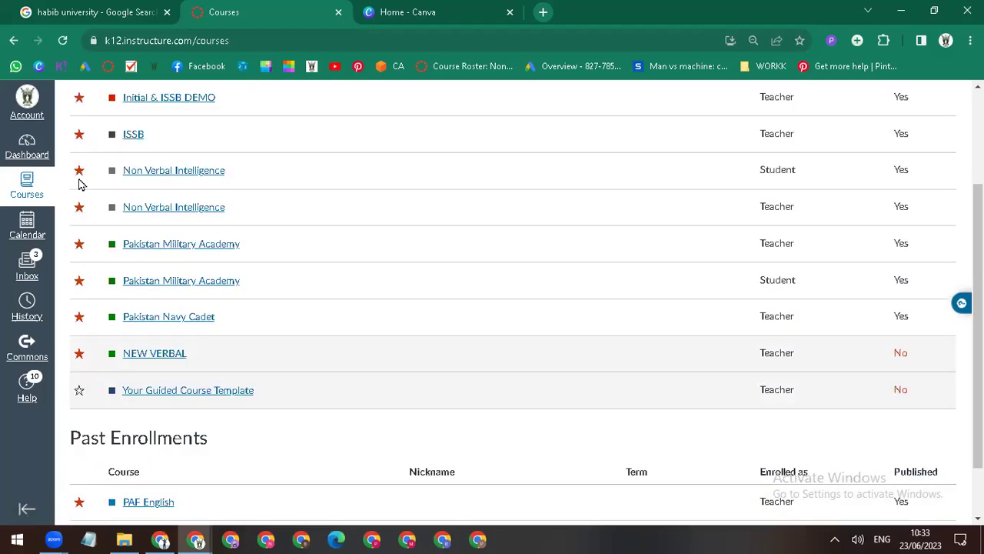
scroll(172, 415, down, 3)
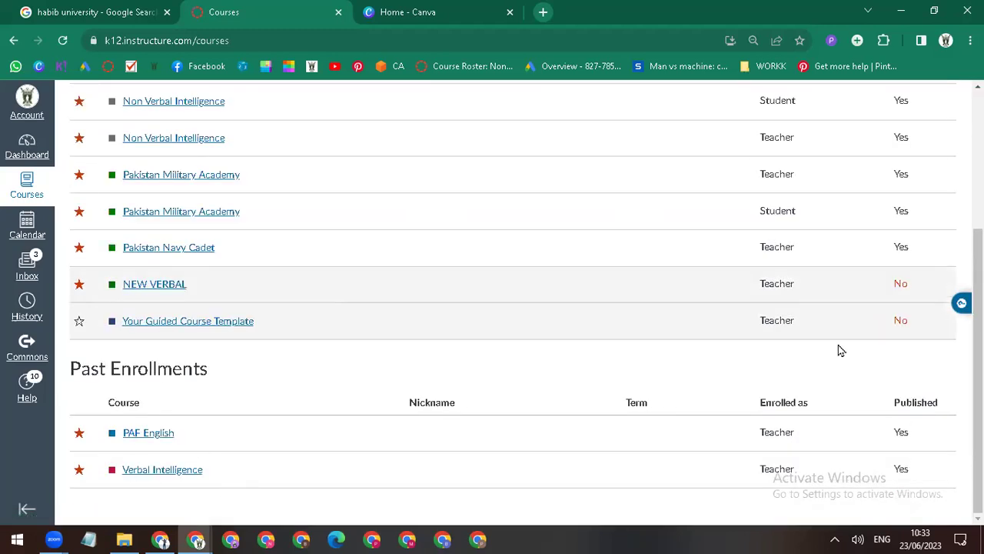
scroll(840, 351, up, 3)
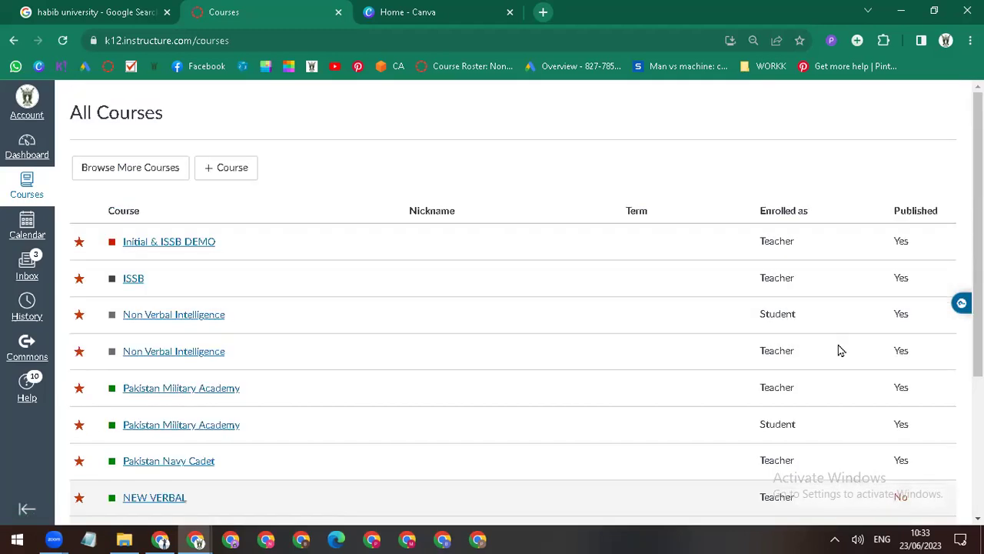
click(11, 194)
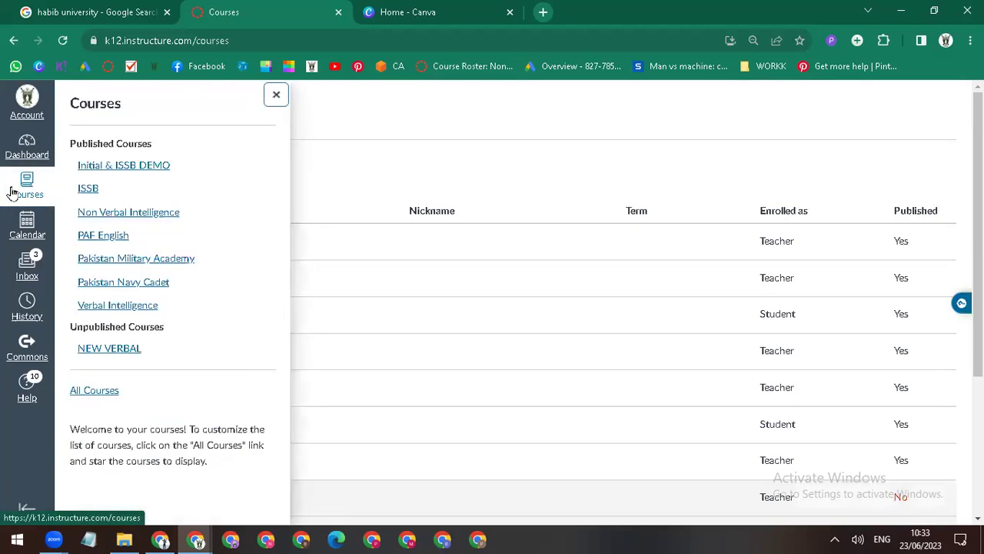
click(96, 390)
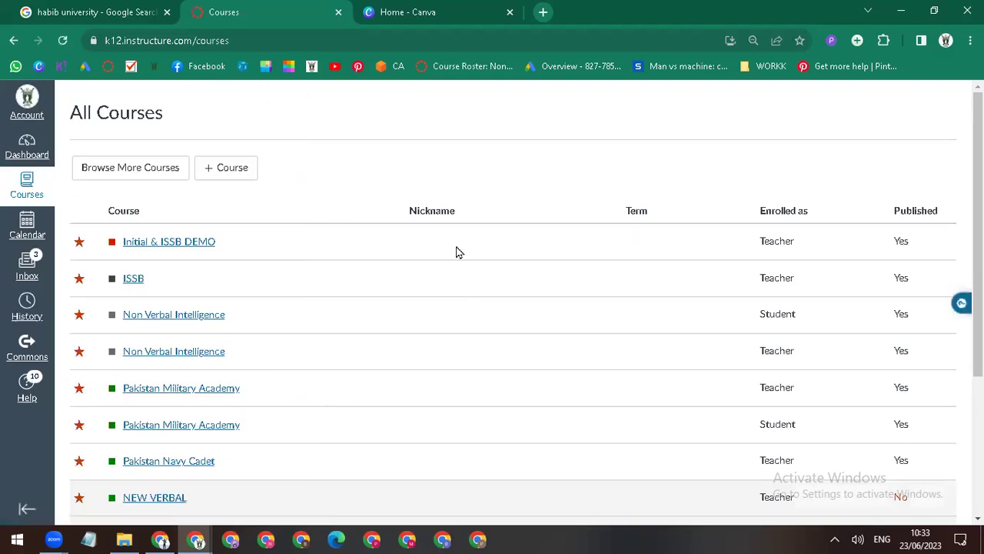
Step: Browse the catalogue of more courses, and return to the dashboard to view the unpublished courses
click(135, 167)
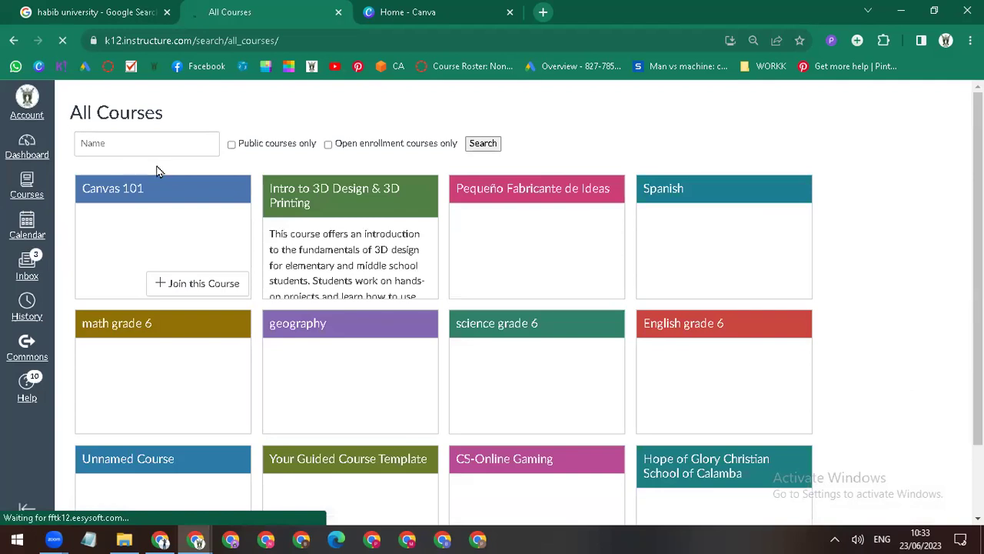
click(17, 158)
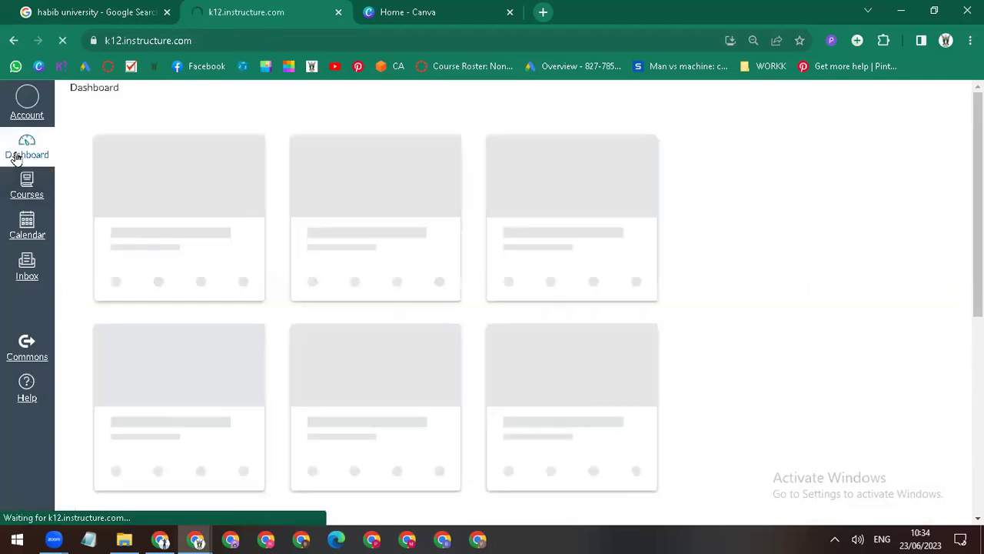
scroll(596, 294, down, 6)
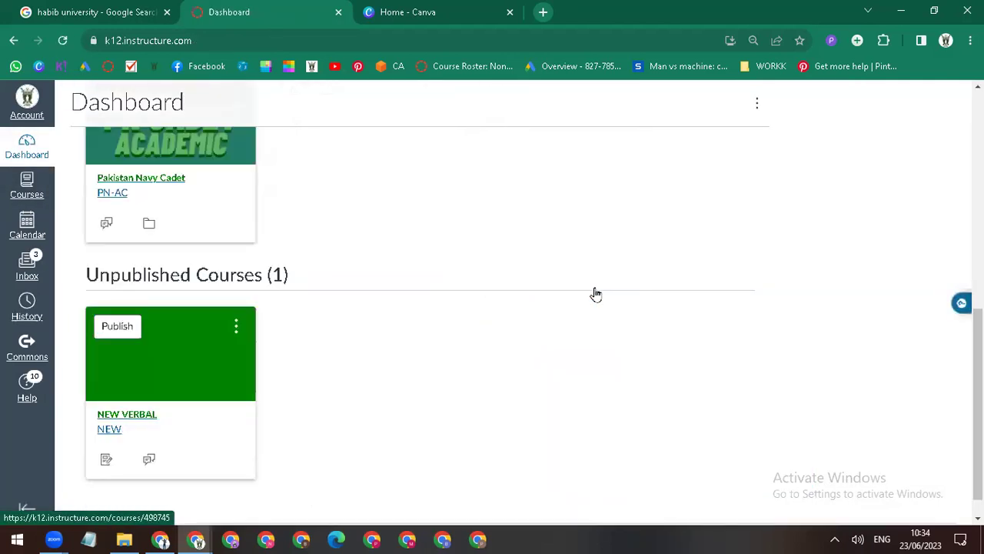